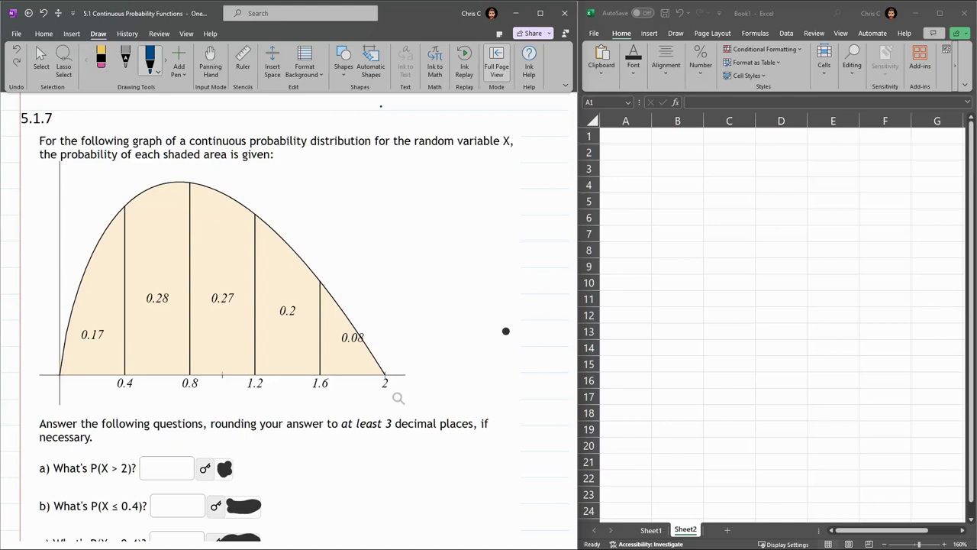
- Circle the five area probabilities across the graph in blue ink, and erase that circle
mouse_move(377, 312)
mouse_down()
mouse_move(316, 287)
mouse_move(164, 290)
mouse_move(157, 371)
mouse_move(344, 294)
mouse_up()
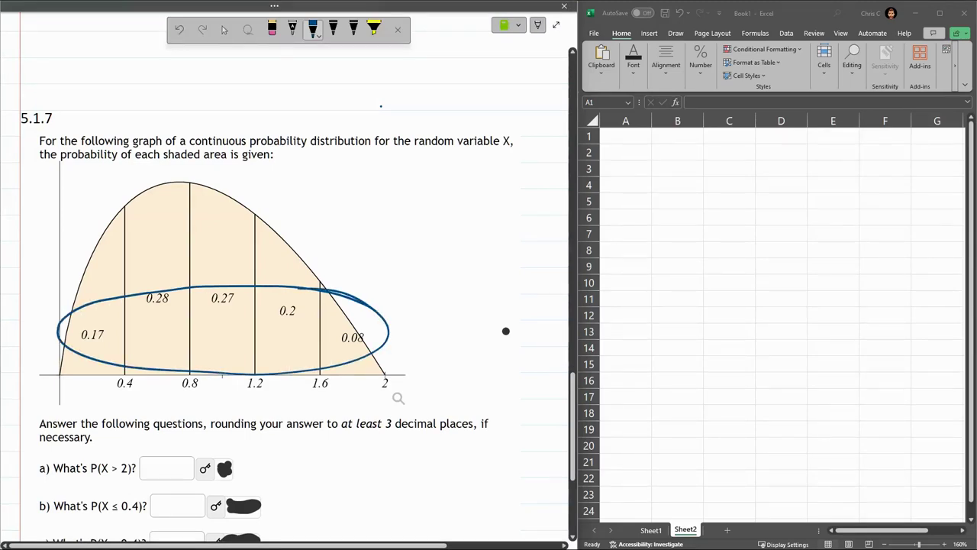
scroll(290, 290, down, 2)
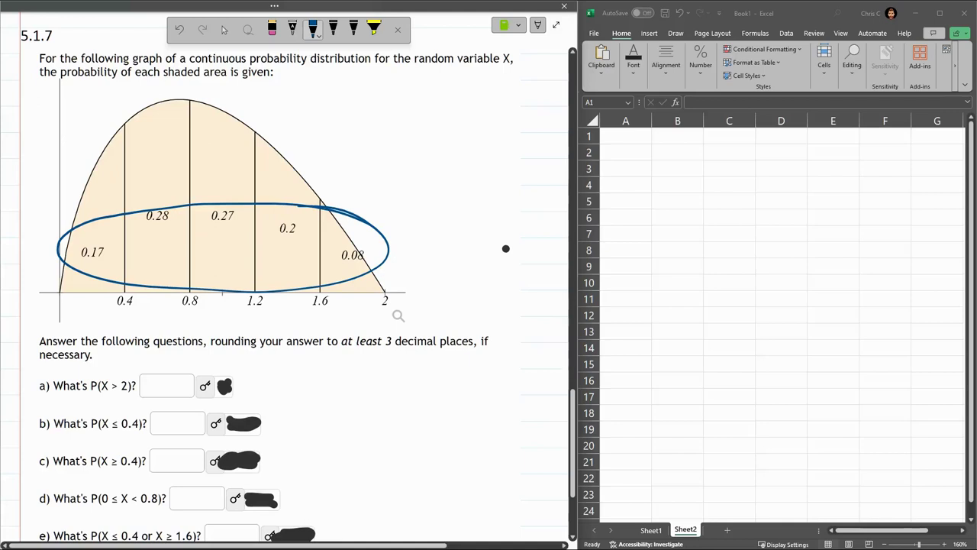
click(273, 29)
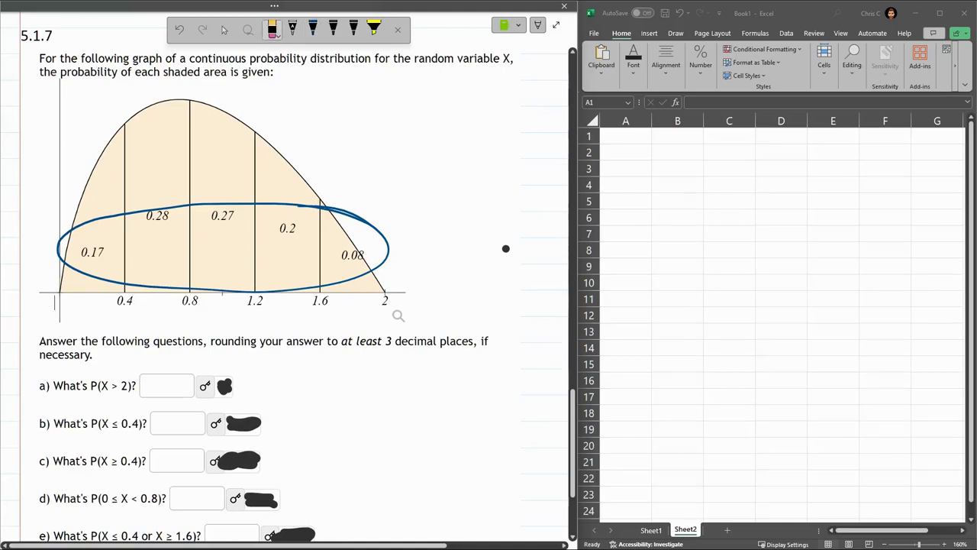
drag(320, 197, 328, 218)
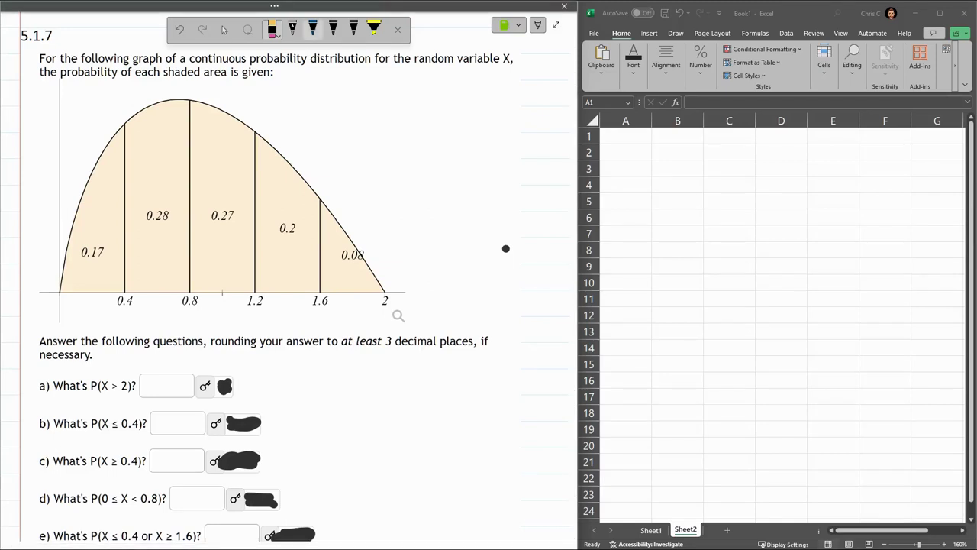
- In blue ink, circle P(X > 2) in question a and the 2 on the graph's axis, and draw an arrow extending beyond 2
click(313, 29)
mouse_move(129, 376)
mouse_down()
mouse_move(101, 375)
mouse_move(96, 403)
mouse_move(136, 381)
mouse_up()
mouse_move(377, 291)
mouse_down()
mouse_move(374, 312)
mouse_move(406, 297)
mouse_move(385, 290)
mouse_move(449, 282)
mouse_move(433, 292)
mouse_up()
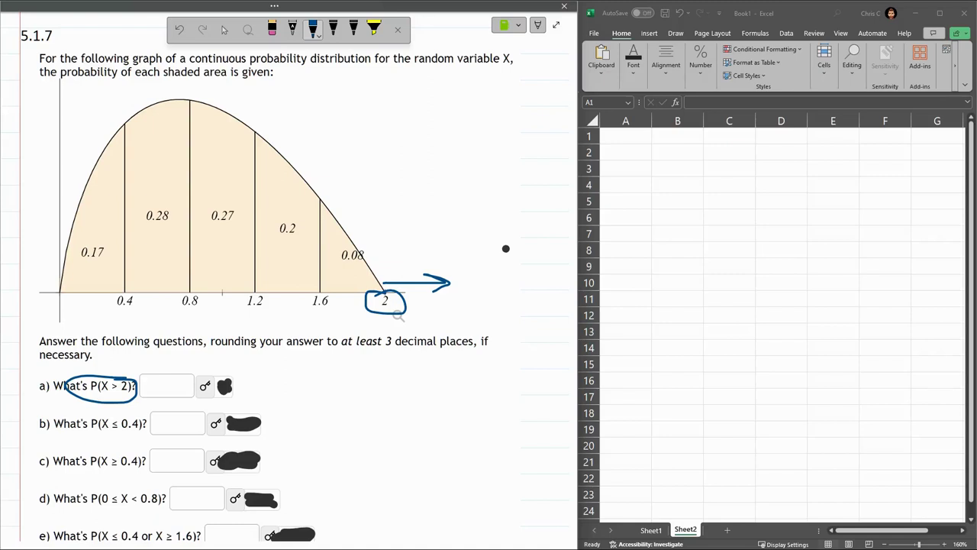
mouse_move(430, 185)
mouse_down()
mouse_move(445, 247)
mouse_move(506, 247)
mouse_move(525, 232)
mouse_up()
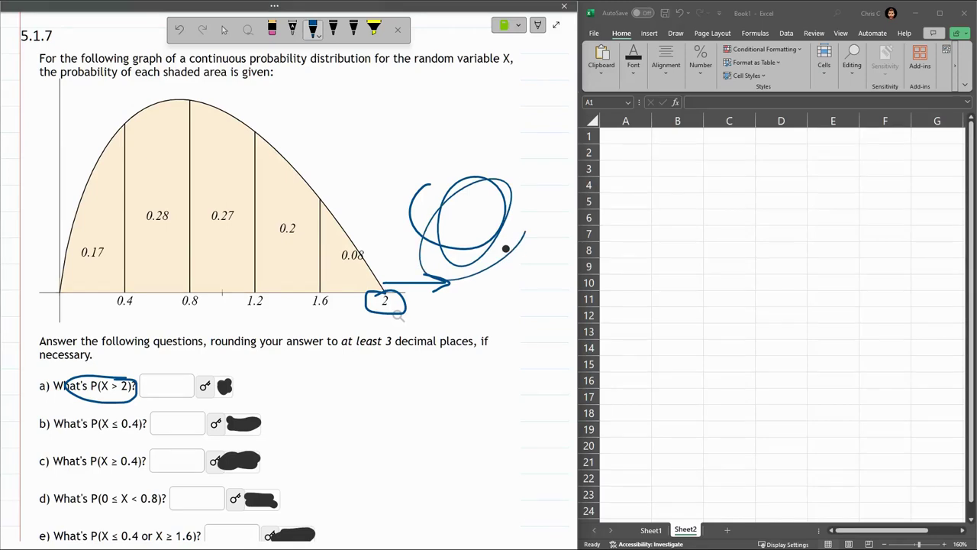
key(ctrl+z)
click(273, 29)
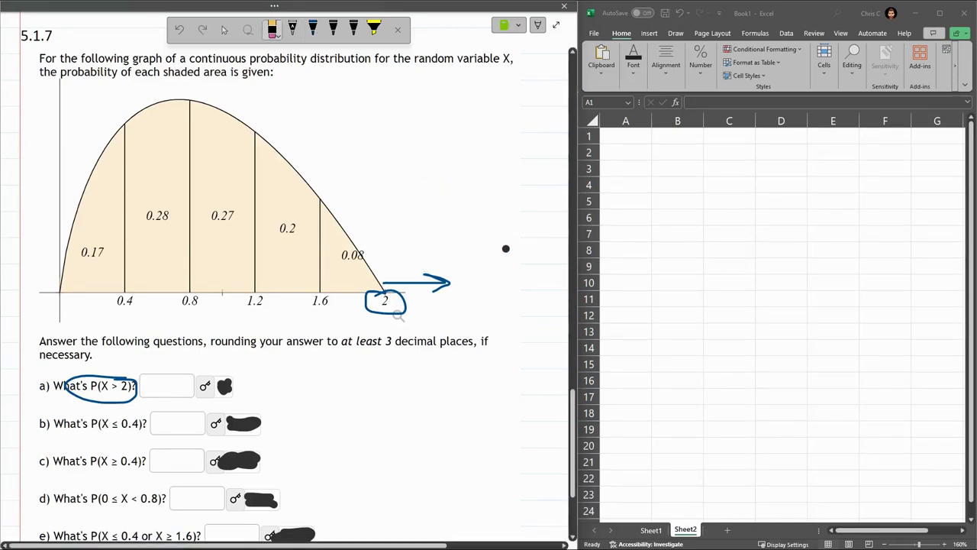
scroll(294, 274, down, 3)
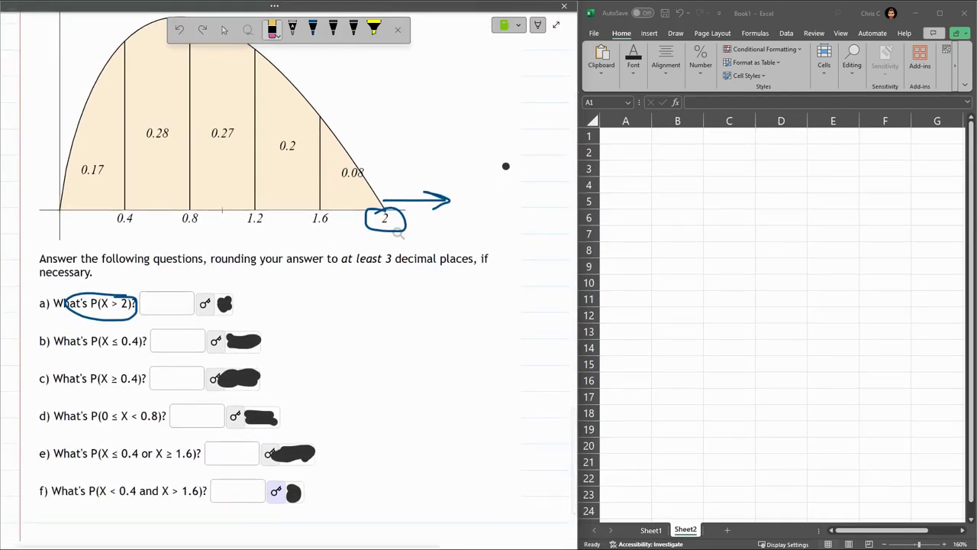
click(224, 30)
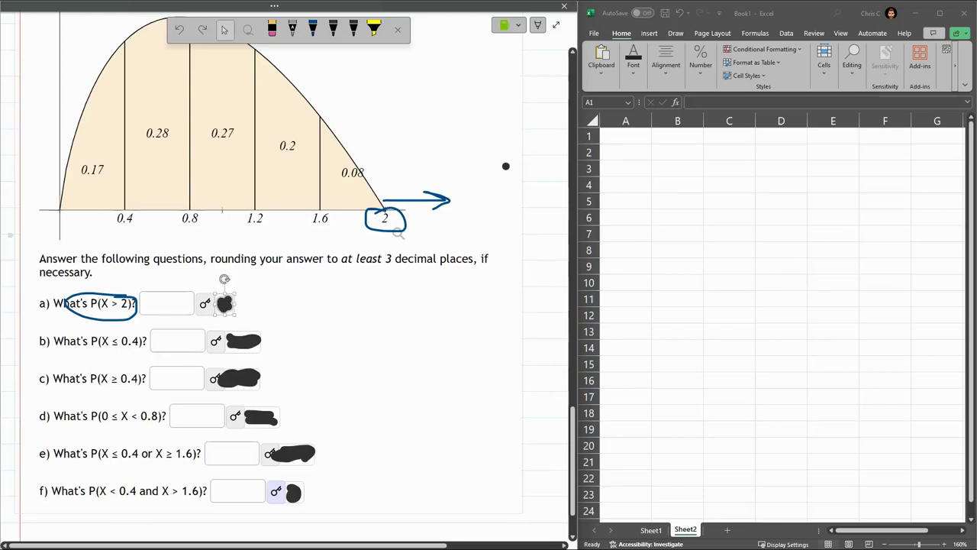
key(ctrl+a)
key(Delete)
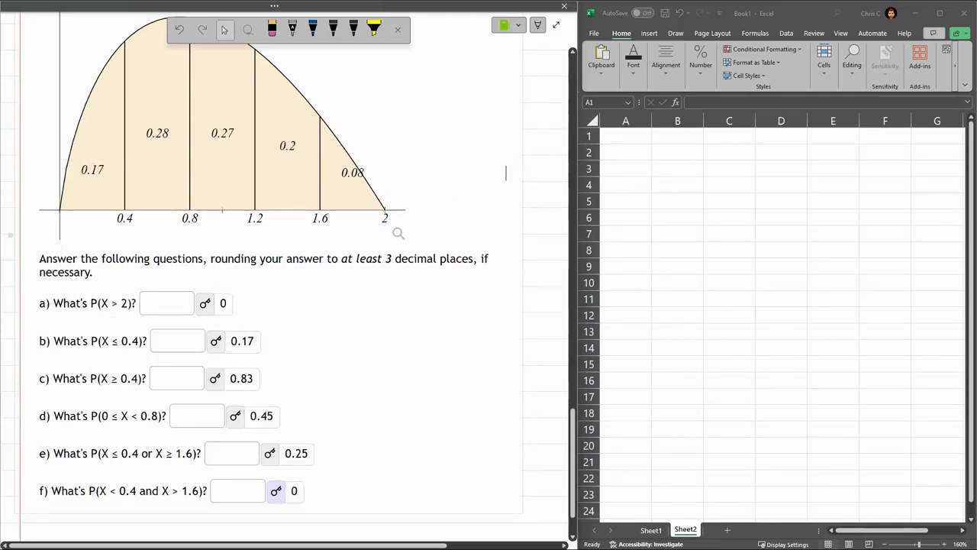
key(ctrl+z)
- Delete only the black ink mark covering the answer to question a
click(224, 303)
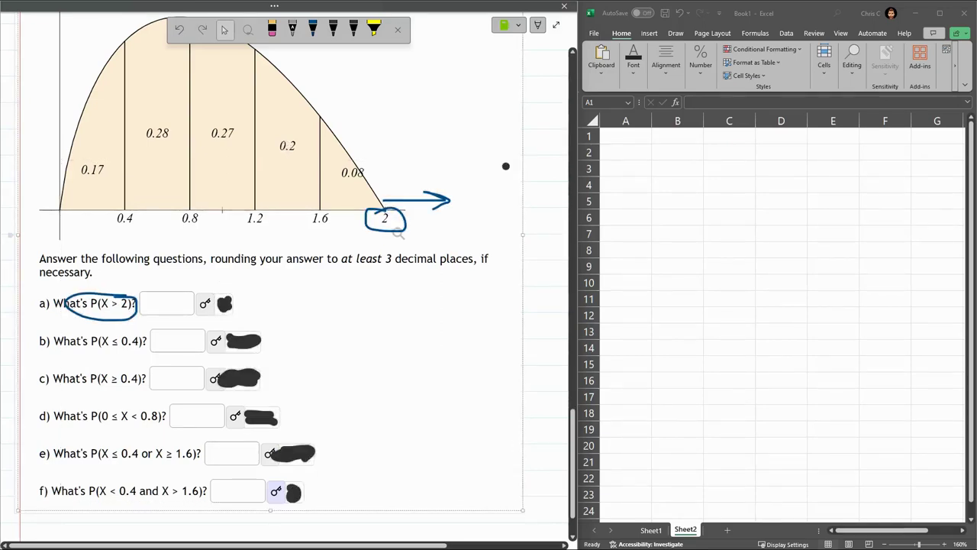
key(Delete)
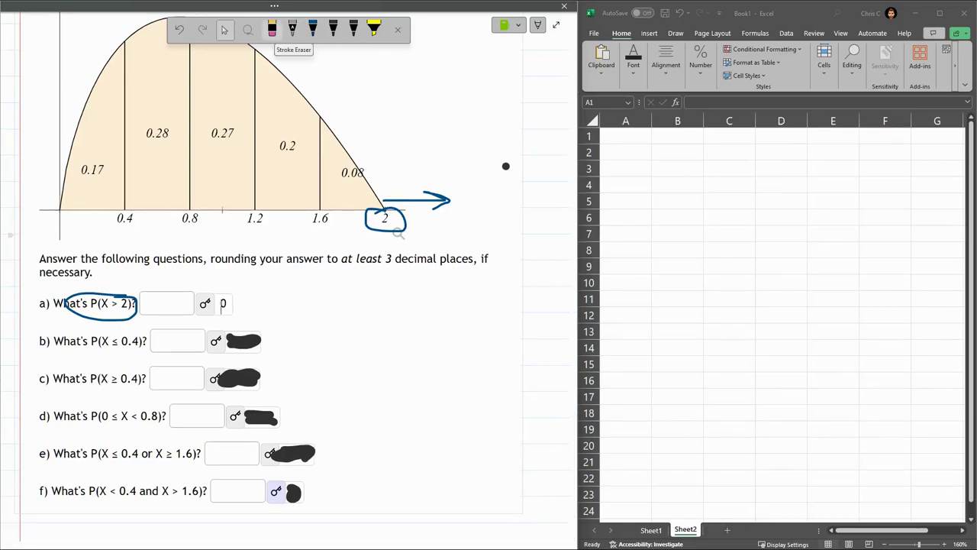
- In blue ink, circle P(X ≤ 0.4) in question b, the 0.4 on the graph's axis, and the 0.17 area
click(312, 30)
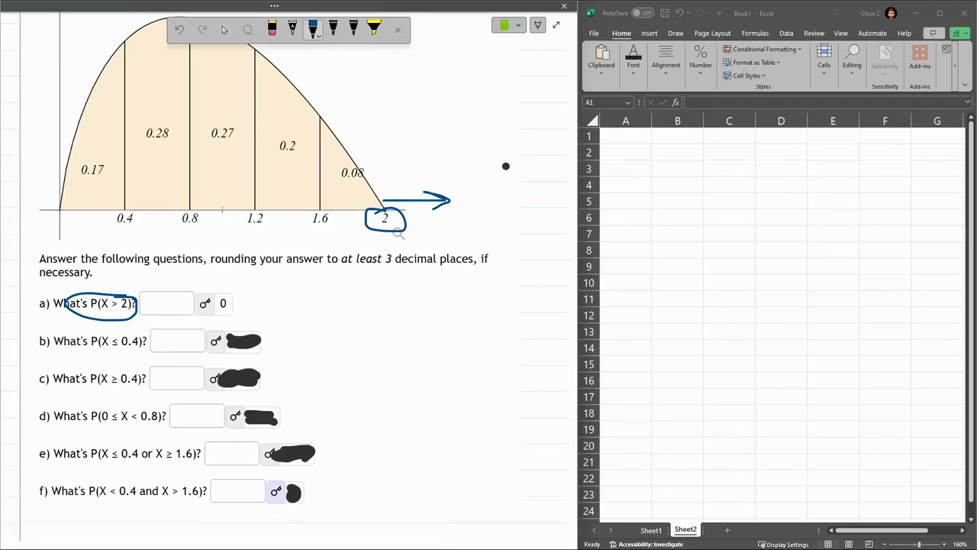
mouse_move(126, 334)
mouse_down()
mouse_move(79, 341)
mouse_move(139, 355)
mouse_move(129, 333)
mouse_up()
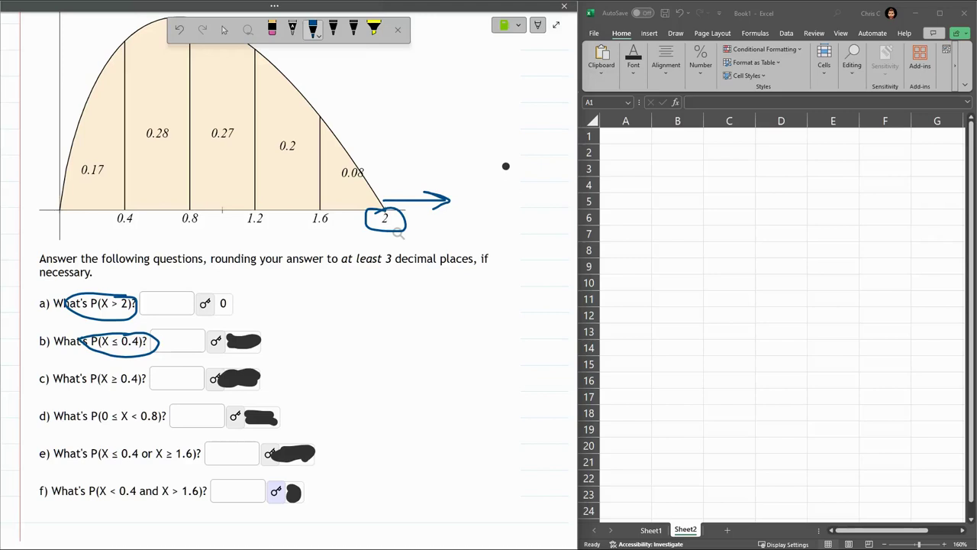
mouse_move(141, 207)
mouse_down()
mouse_move(106, 223)
mouse_move(129, 204)
mouse_up()
mouse_move(110, 138)
mouse_down()
mouse_move(64, 145)
mouse_move(112, 192)
mouse_move(111, 128)
mouse_up()
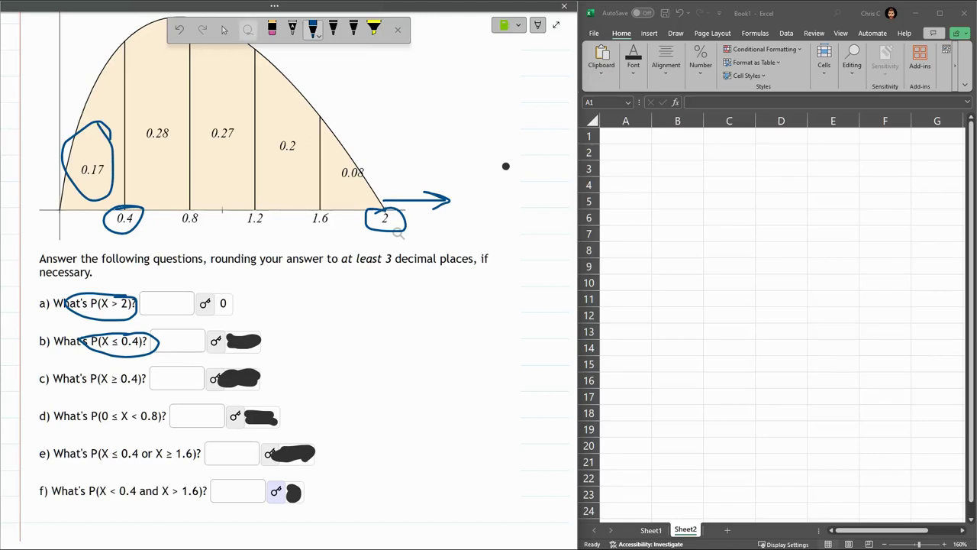
- Delete the black ink mark covering the answer to question b
click(272, 29)
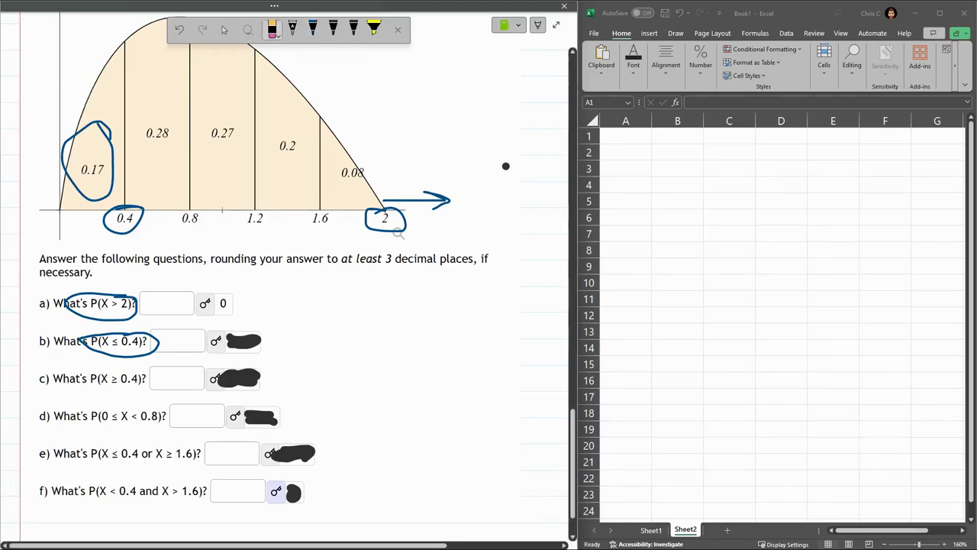
click(224, 29)
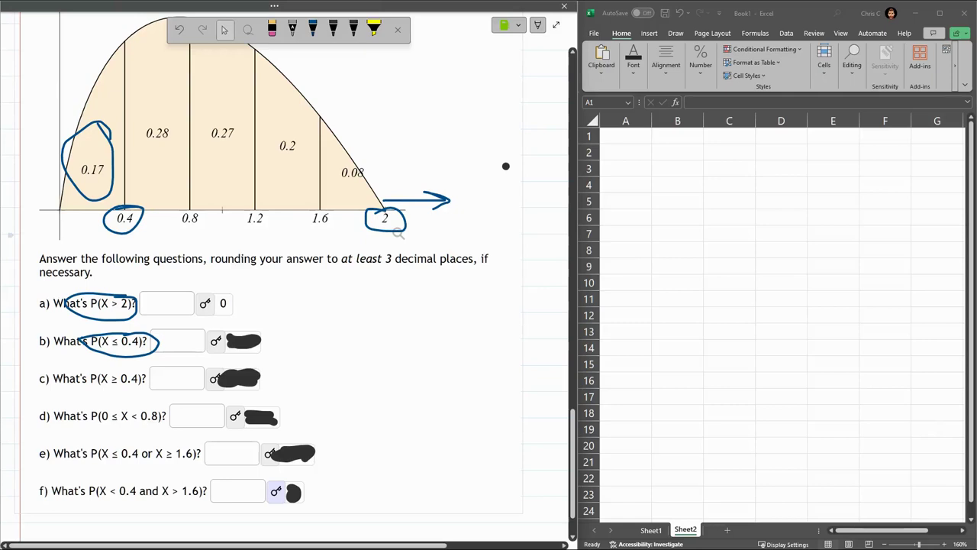
click(243, 342)
key(Delete)
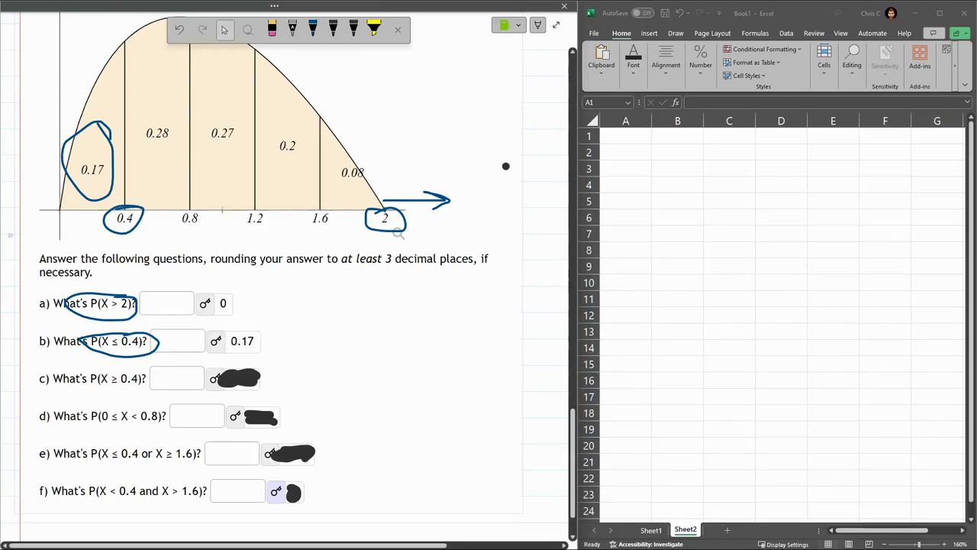
- Erase the blue circles around the 0.17 area, the 0.4 axis label, and the expressions in questions a and b
click(272, 29)
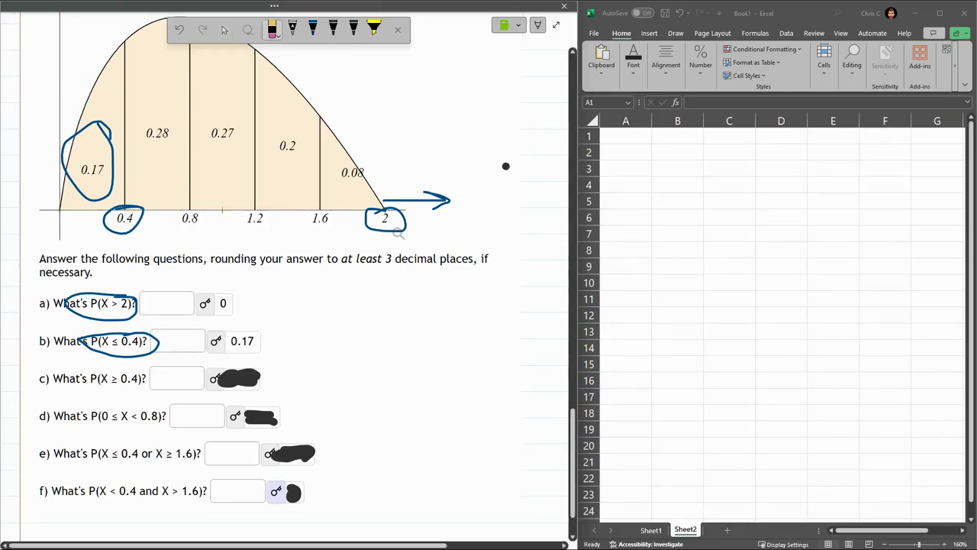
click(113, 160)
key(ctrl+z)
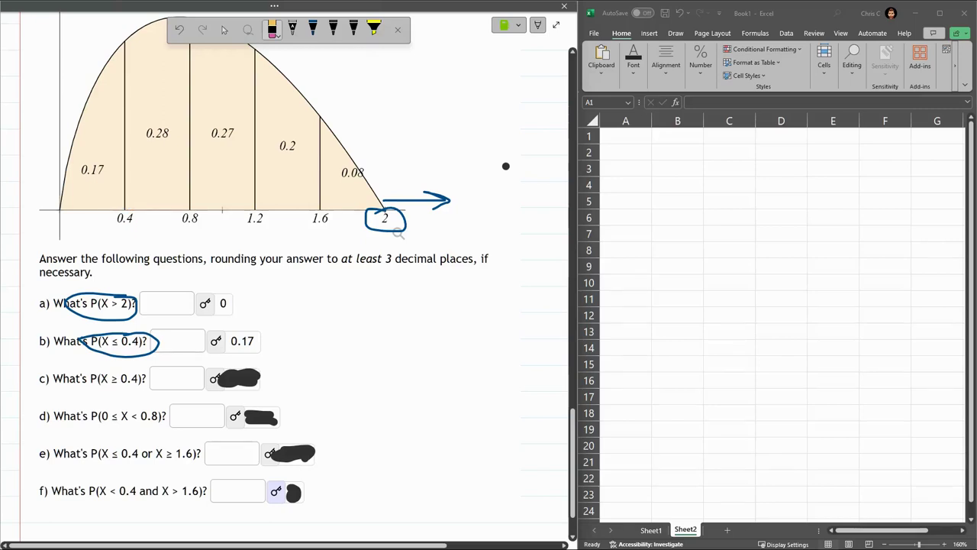
key(ctrl+z)
key(ctrl+z)
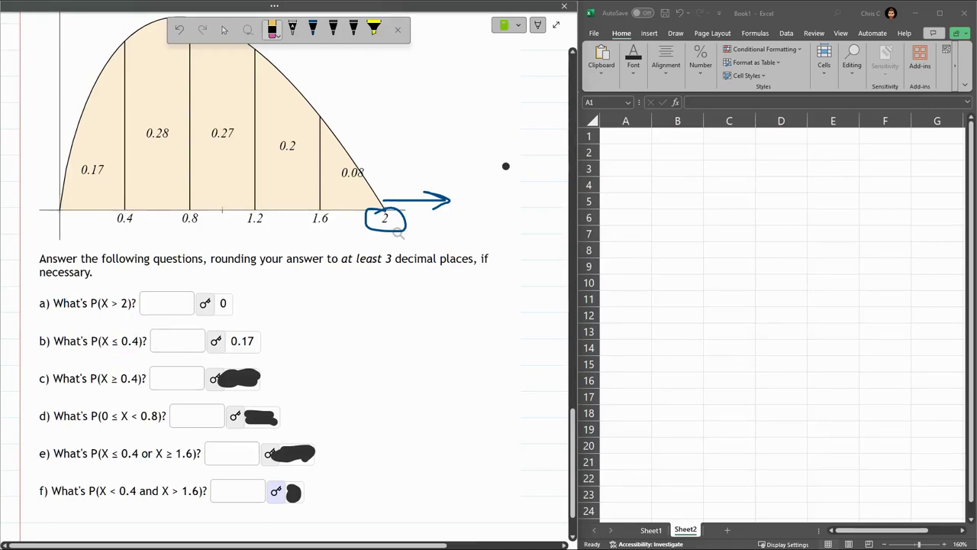
- Circle 0.4 on the graph's axis in blue ink, and erase the circle around 2 and its arrow
click(313, 29)
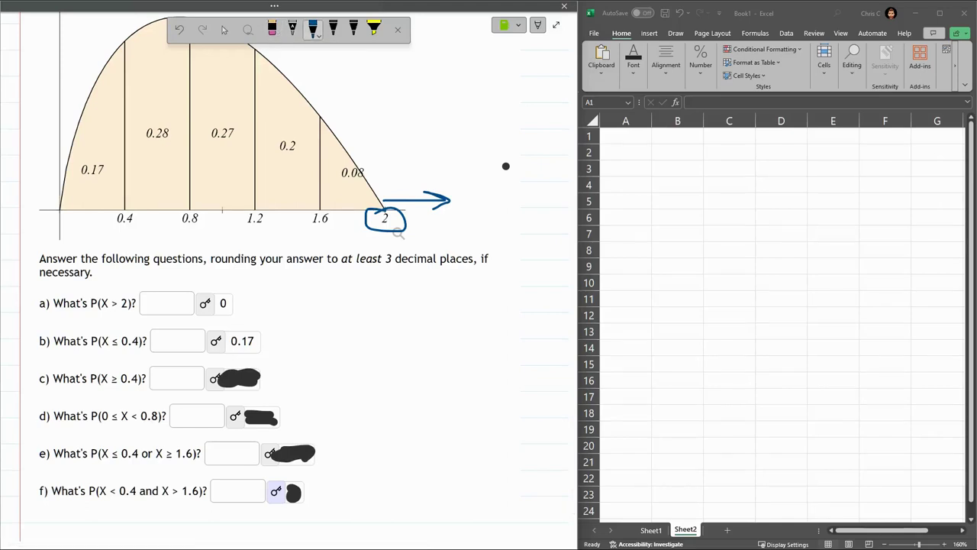
mouse_move(136, 207)
mouse_down()
mouse_move(111, 215)
mouse_move(142, 213)
mouse_move(135, 207)
mouse_up()
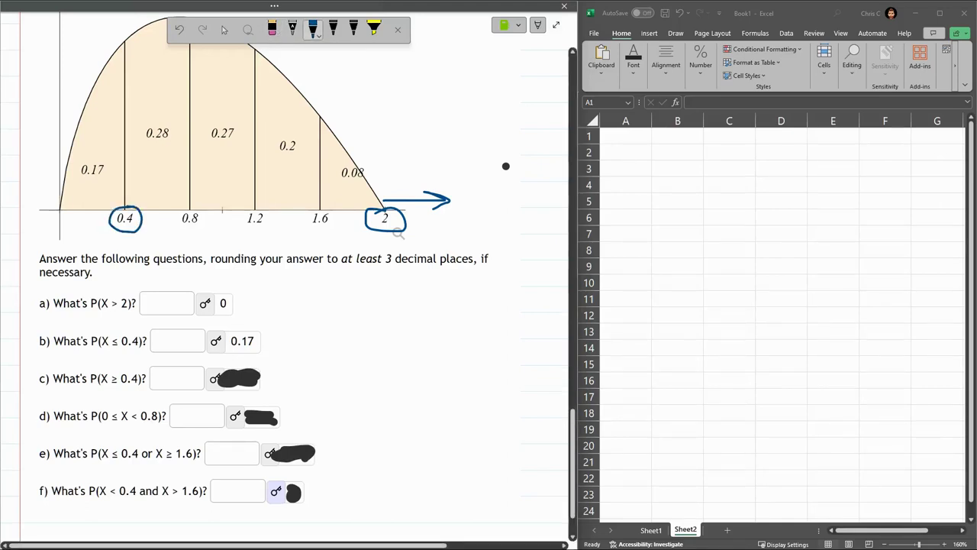
click(273, 29)
drag(416, 200, 403, 217)
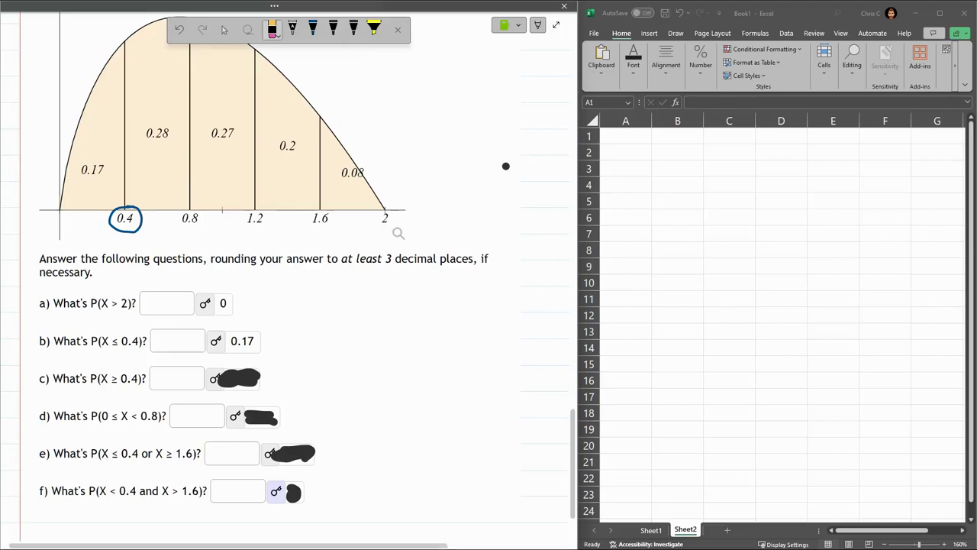
- Draw a blue line along the axis from 0.4 to 2, and loop around the areas 0.28, 0.27, 0.2 and 0.08
key(3)
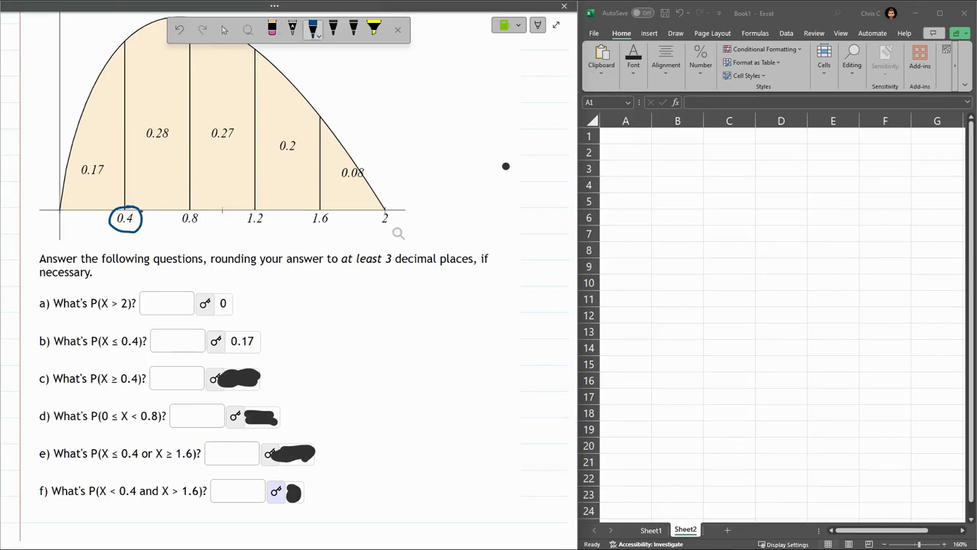
drag(141, 211, 382, 209)
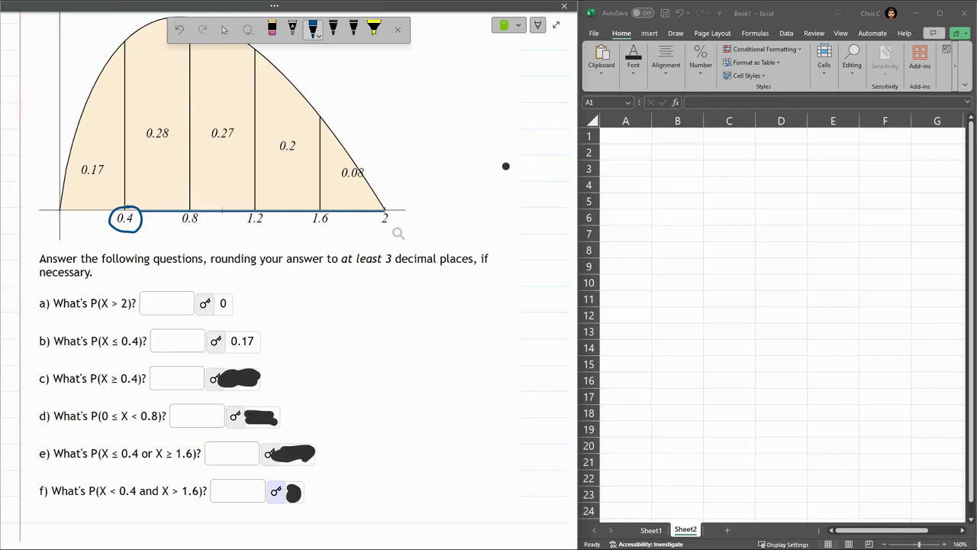
mouse_move(384, 206)
mouse_down()
mouse_move(252, 98)
mouse_move(145, 139)
mouse_move(384, 205)
mouse_up()
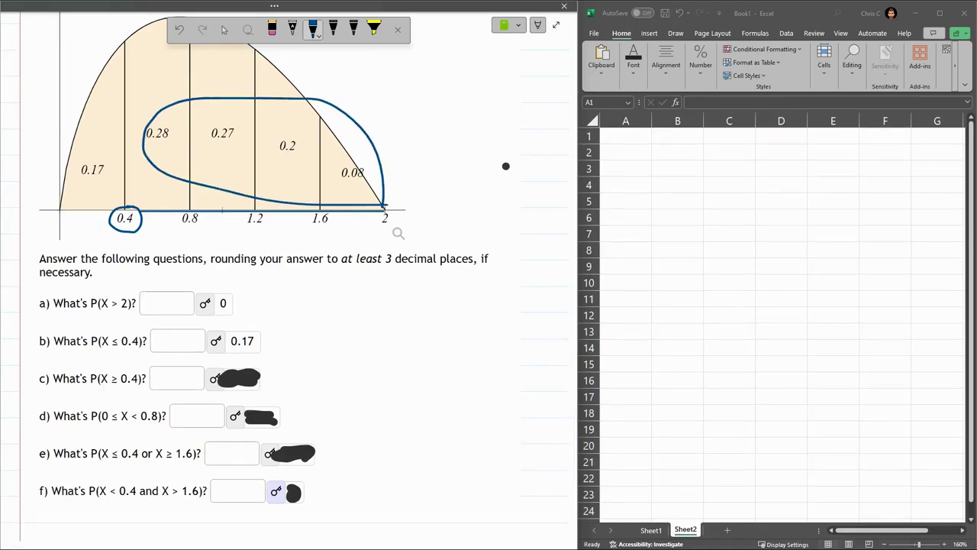
- Switch to the Excel workbook and enter the formula =.28+.27+.2+.08 in cell B4 of Sheet2
click(677, 185)
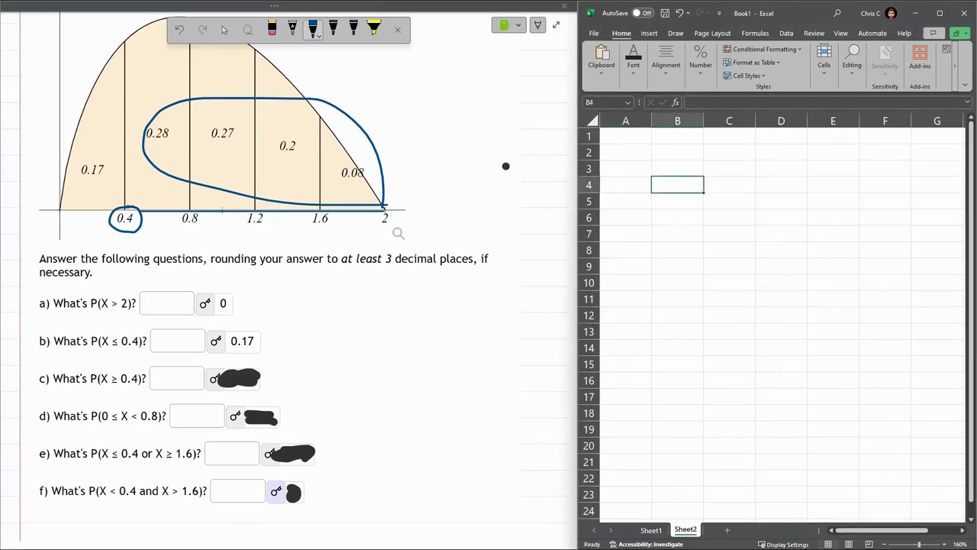
text(=)
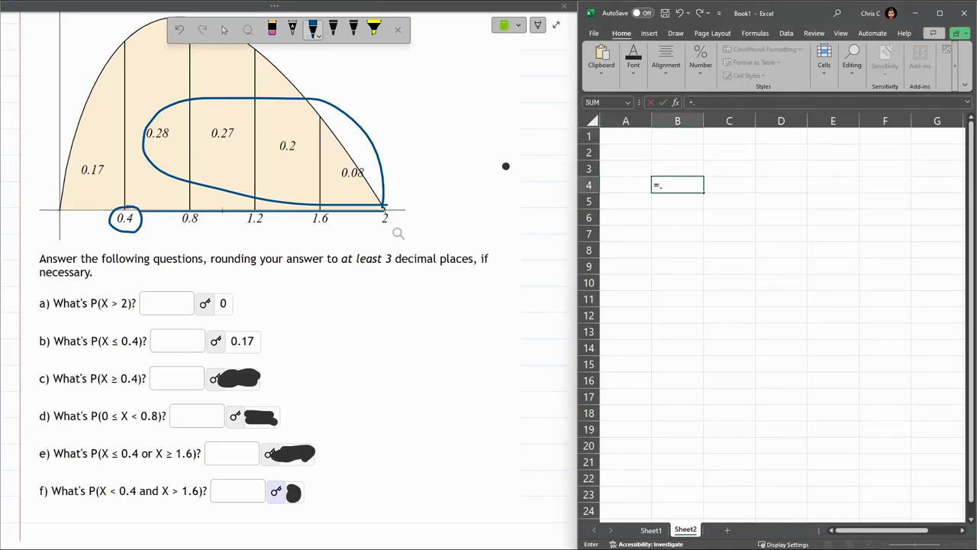
text(.28+.27+.2+.08)
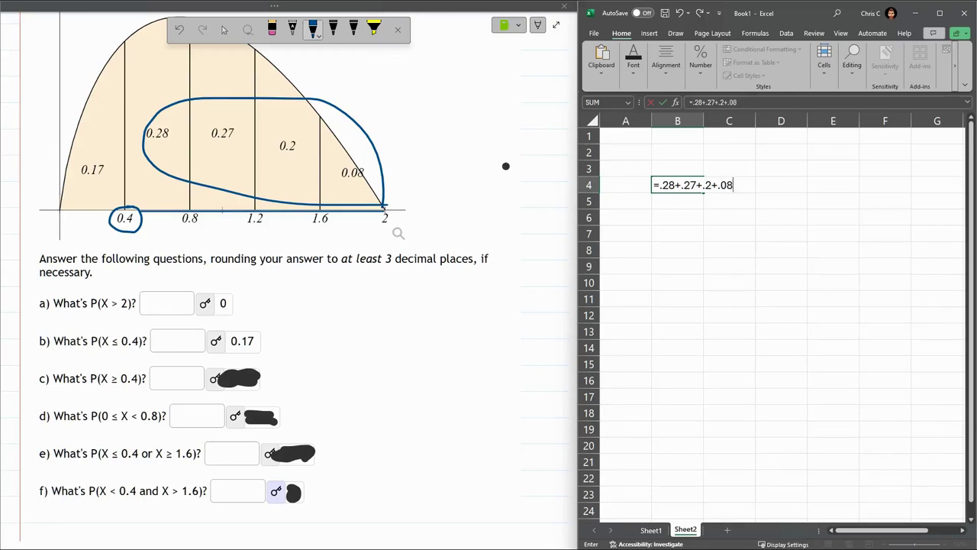
key(Return)
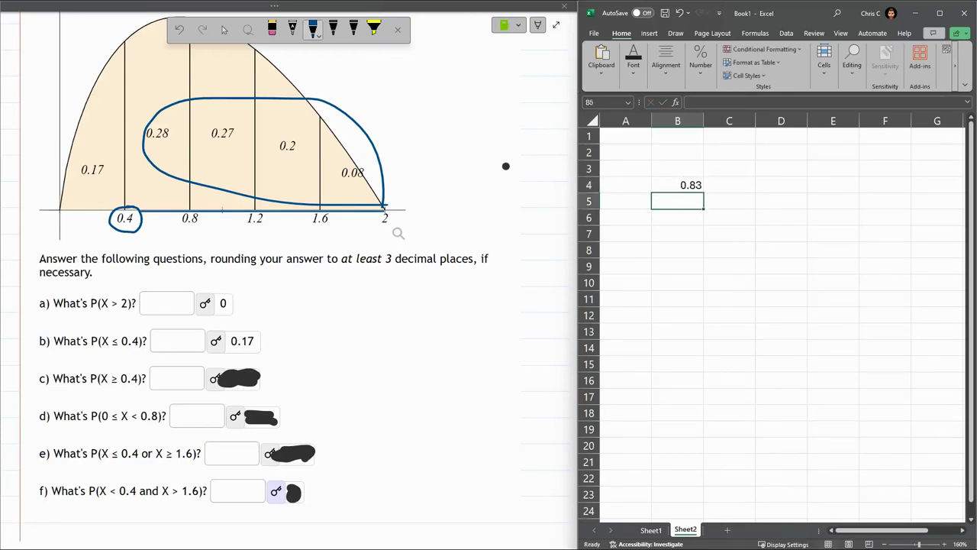
- Return to the OneNote page and delete the black ink mark covering the answer to question c
click(272, 29)
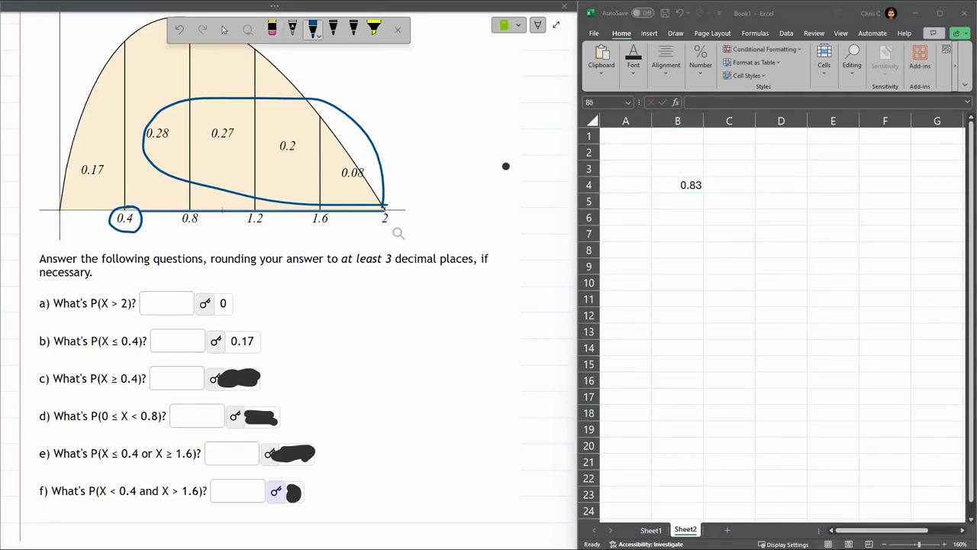
click(224, 30)
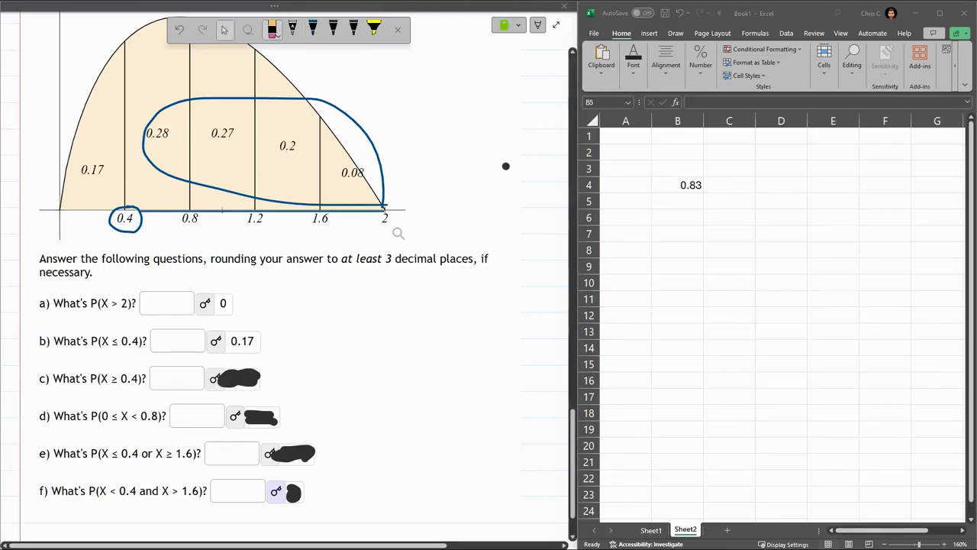
click(239, 378)
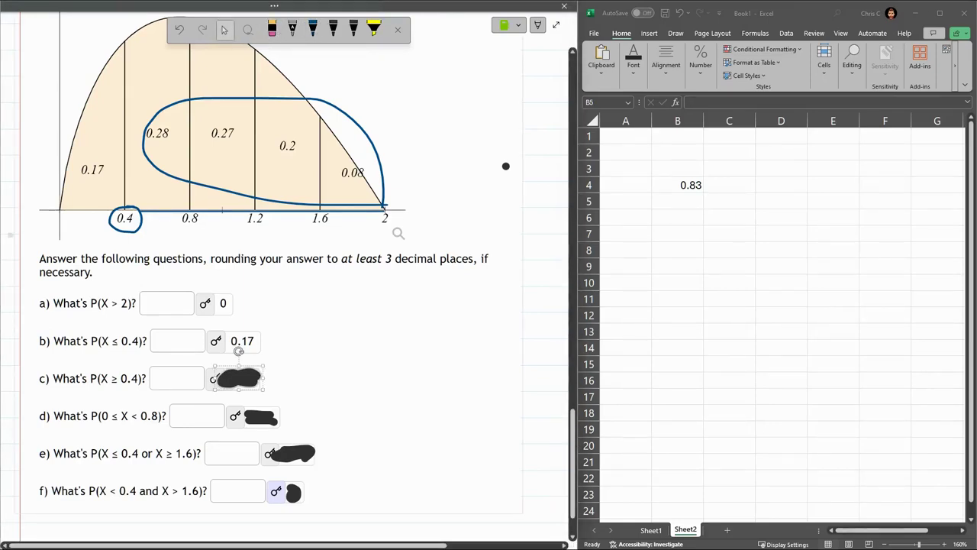
key(Delete)
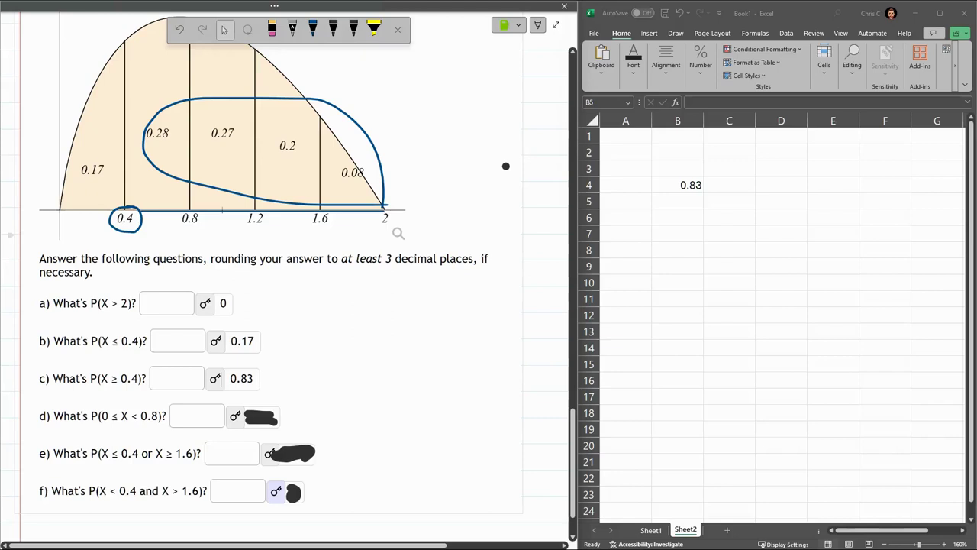
- Loop the answers 0.17 and 0.83 in blue ink, and loop the probability expressions of questions b and c
click(312, 29)
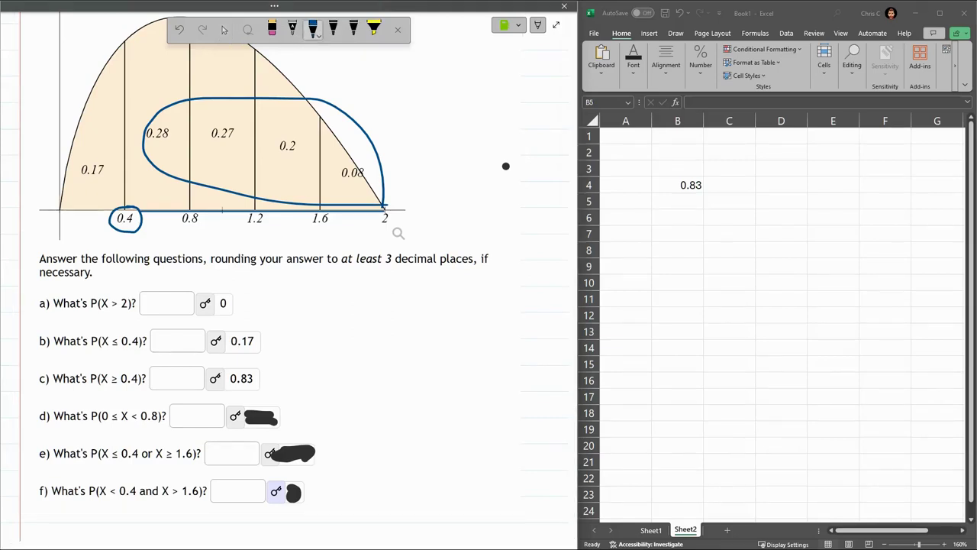
mouse_move(252, 325)
mouse_down()
mouse_move(194, 353)
mouse_move(260, 390)
mouse_move(232, 311)
mouse_move(229, 325)
mouse_up()
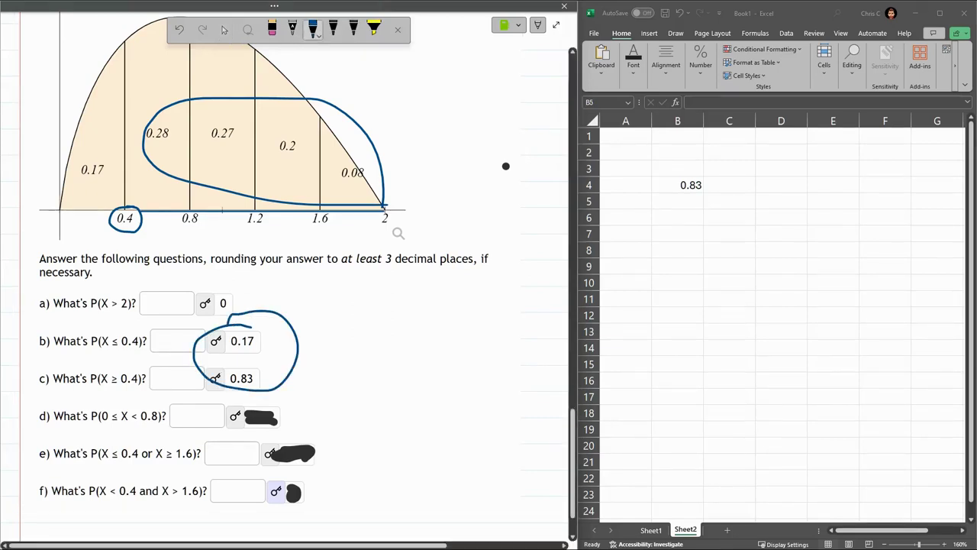
mouse_move(86, 336)
mouse_down()
mouse_move(141, 332)
mouse_move(96, 395)
mouse_move(162, 330)
mouse_move(103, 330)
mouse_up()
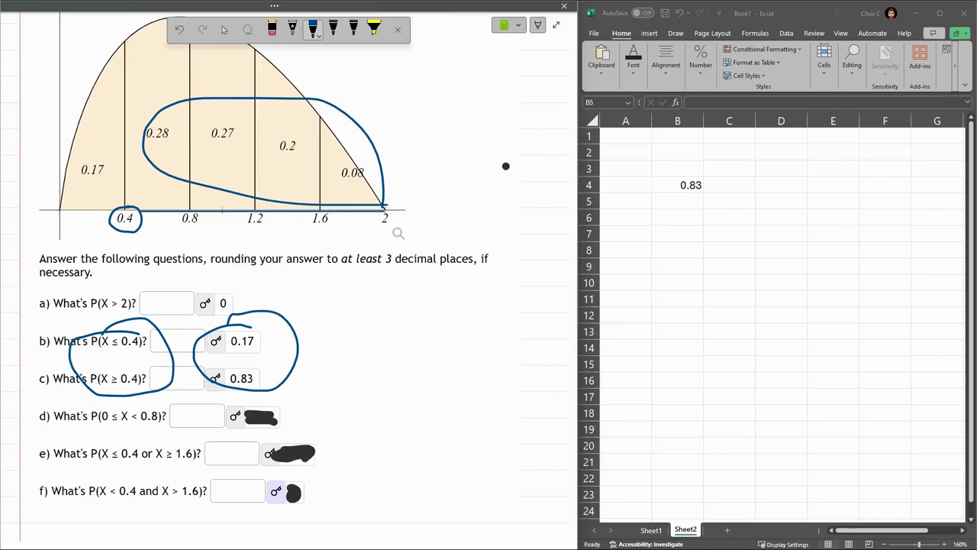
- Erase the loops around questions b and c, and circle the expression P(0 ≤ X < 0.8) in question d in blue
click(272, 29)
drag(160, 342, 205, 356)
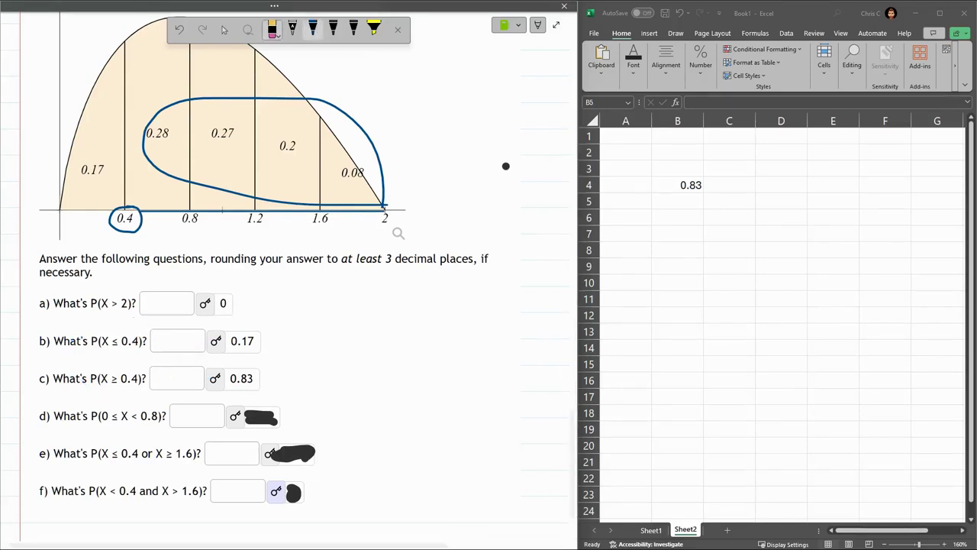
click(313, 28)
mouse_move(172, 405)
mouse_down()
mouse_move(67, 404)
mouse_move(174, 422)
mouse_move(169, 404)
mouse_up()
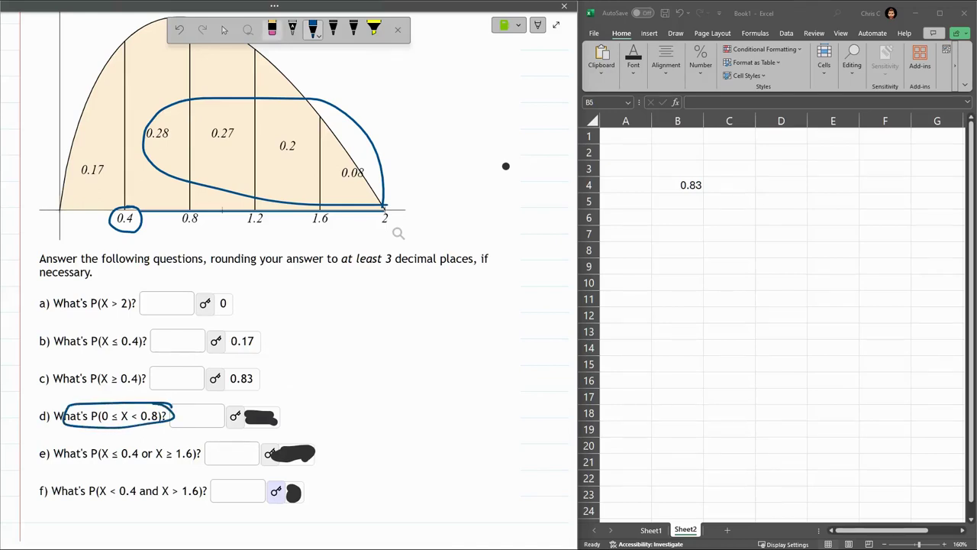
- Erase the blue loop, the axis line and the circle around 0.4 from the graph
click(273, 29)
drag(287, 90, 284, 109)
click(125, 207)
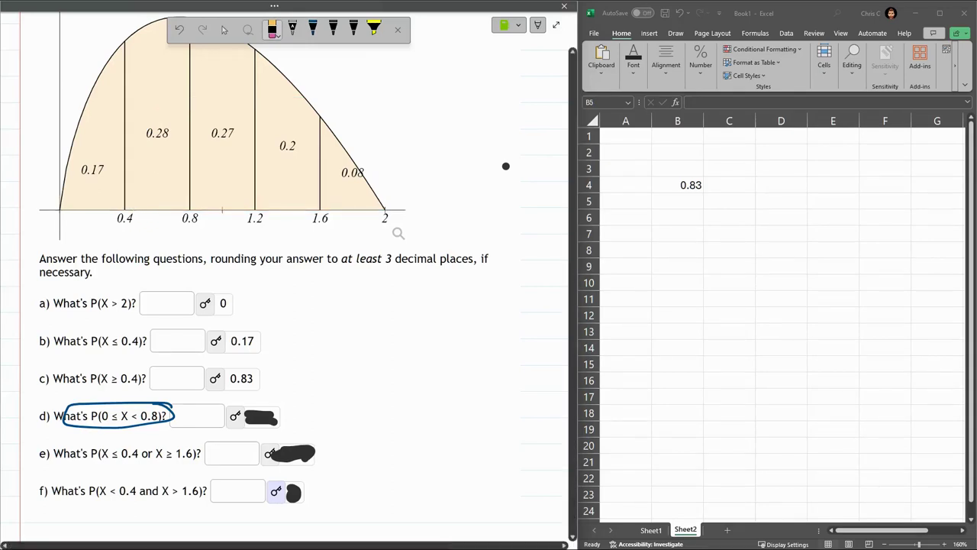
- Write 0 at the graph's origin in blue, and outline the areas 0.17 and 0.28 between 0 and 0.8
click(313, 29)
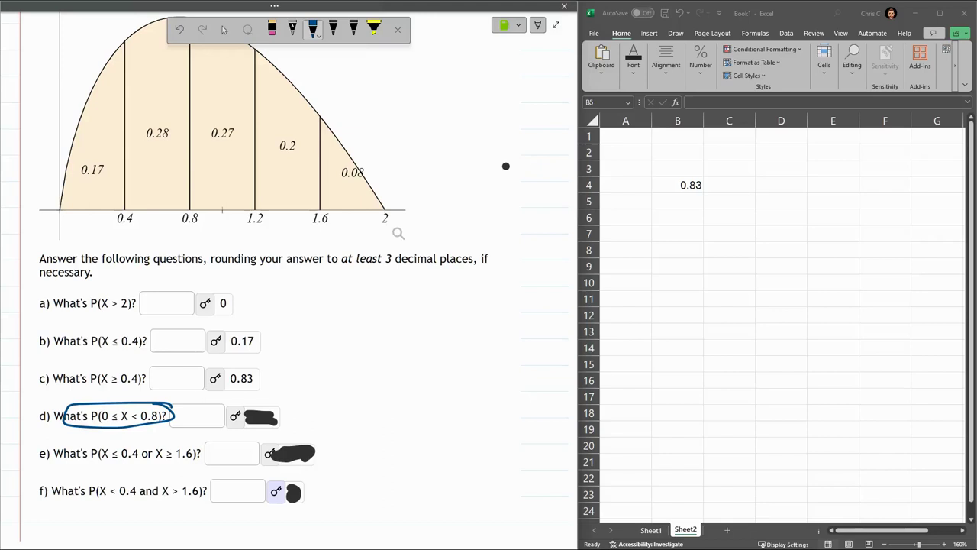
mouse_move(55, 218)
mouse_down()
mouse_move(55, 228)
mouse_move(66, 220)
mouse_move(57, 216)
mouse_up()
drag(62, 50, 60, 206)
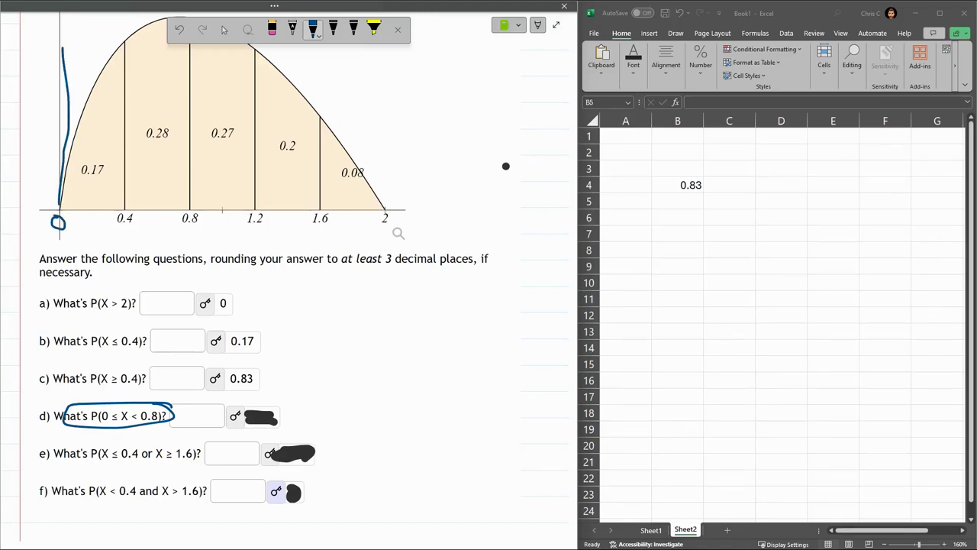
key(ctrl+z)
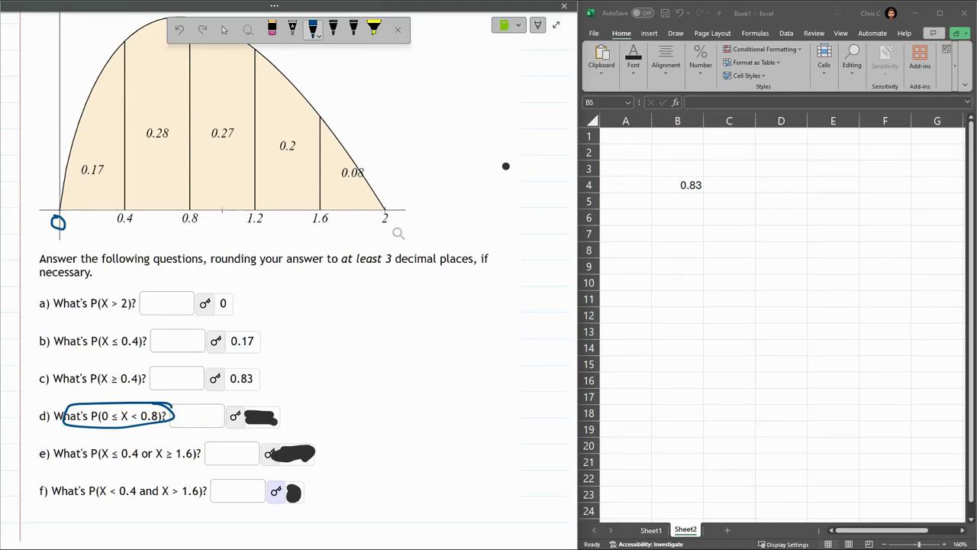
mouse_move(60, 208)
mouse_down()
mouse_move(193, 208)
mouse_move(178, 86)
mouse_move(58, 123)
mouse_move(93, 205)
mouse_up()
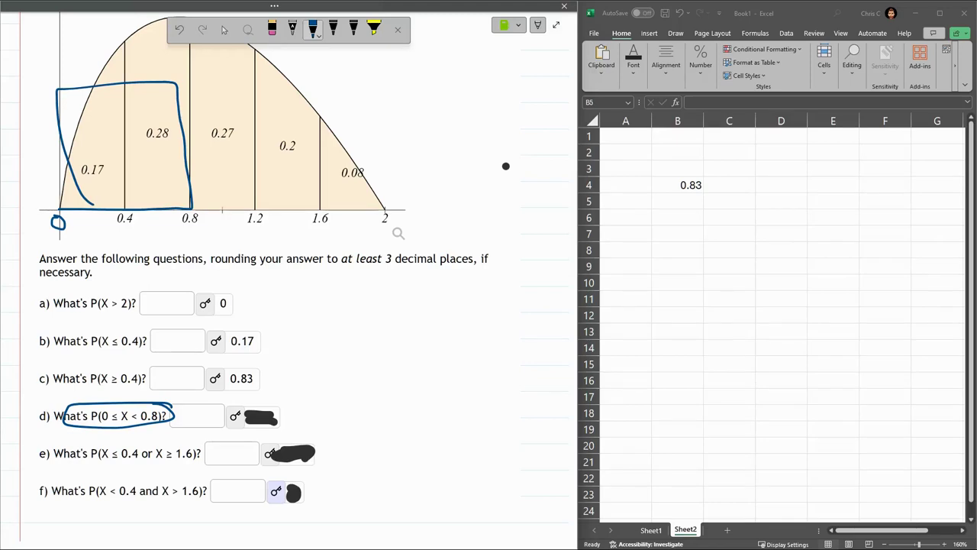
- Delete the black ink mark covering the answer to question d
click(272, 29)
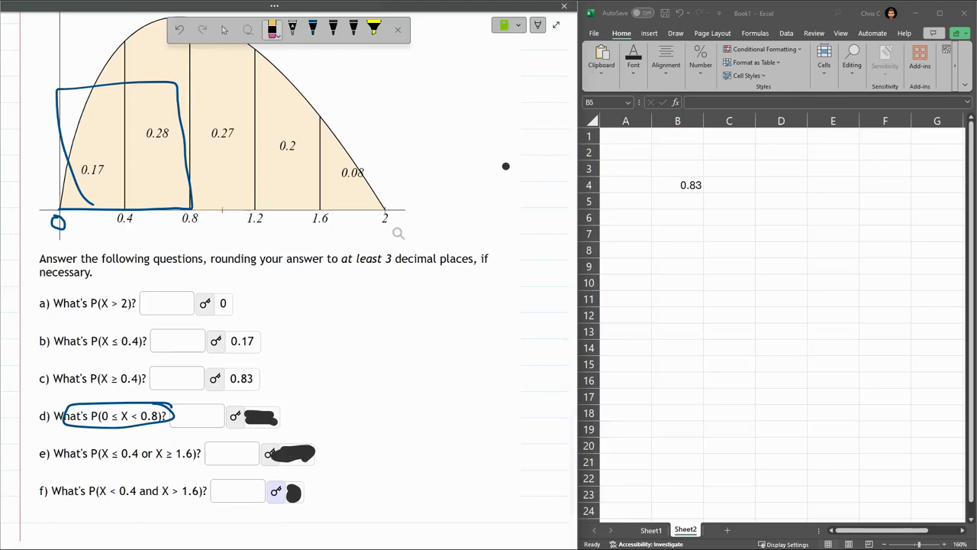
click(224, 29)
click(261, 418)
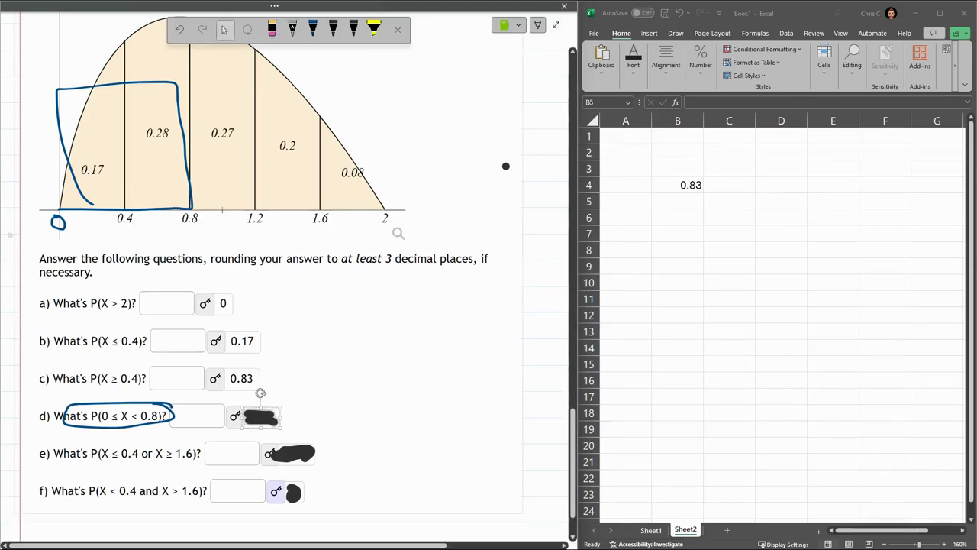
key(Delete)
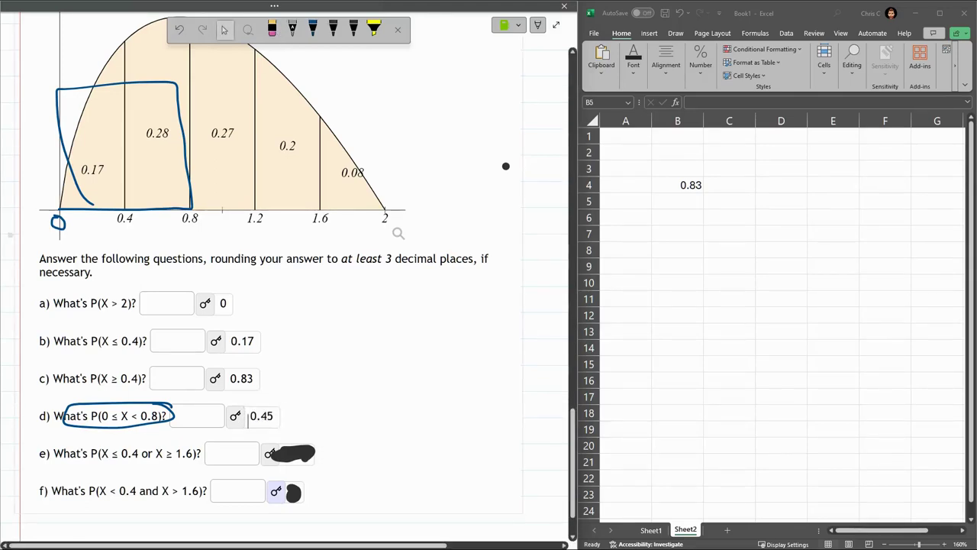
- Erase the blue ink from the graph and question d, and circle P(X ≤ 0.4 or X ≥ 1.6) in question e
click(272, 30)
click(181, 122)
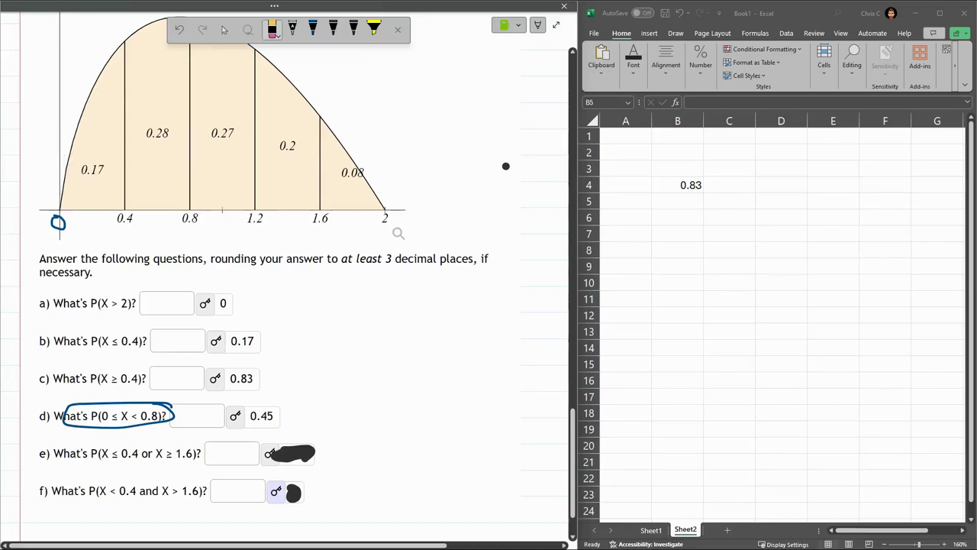
click(59, 222)
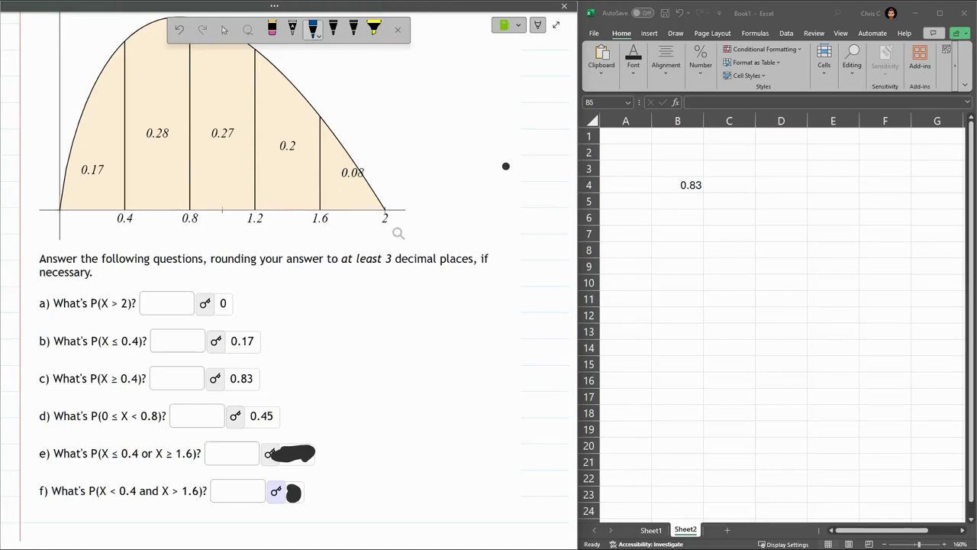
mouse_move(199, 442)
mouse_down()
mouse_move(77, 441)
mouse_move(114, 473)
mouse_move(206, 460)
mouse_move(197, 442)
mouse_up()
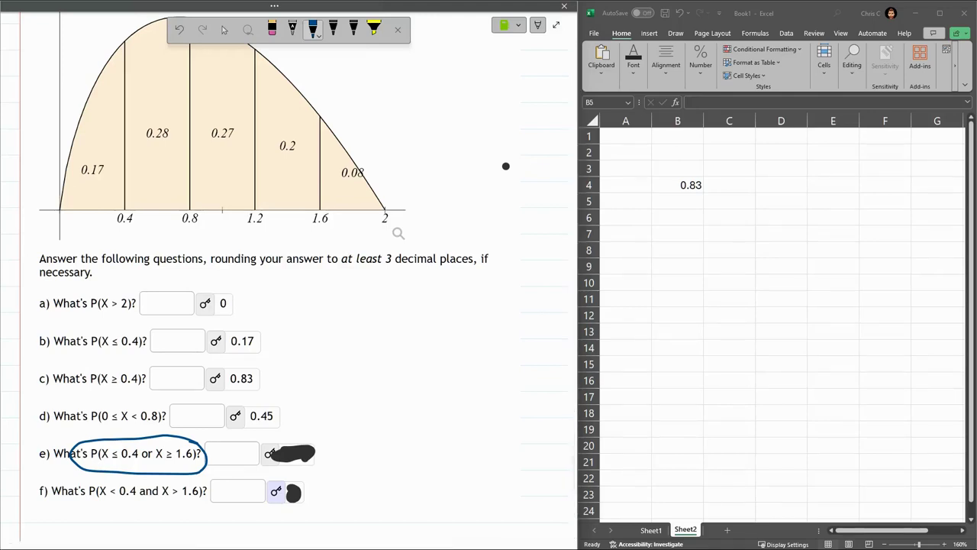
- Circle 0.4 and 1.6 with arrows pointing outward along the axis, and circle the areas 0.17 and 0.08 in blue
mouse_move(124, 214)
mouse_down()
mouse_move(134, 228)
mouse_move(125, 204)
mouse_move(65, 211)
mouse_move(86, 222)
mouse_up()
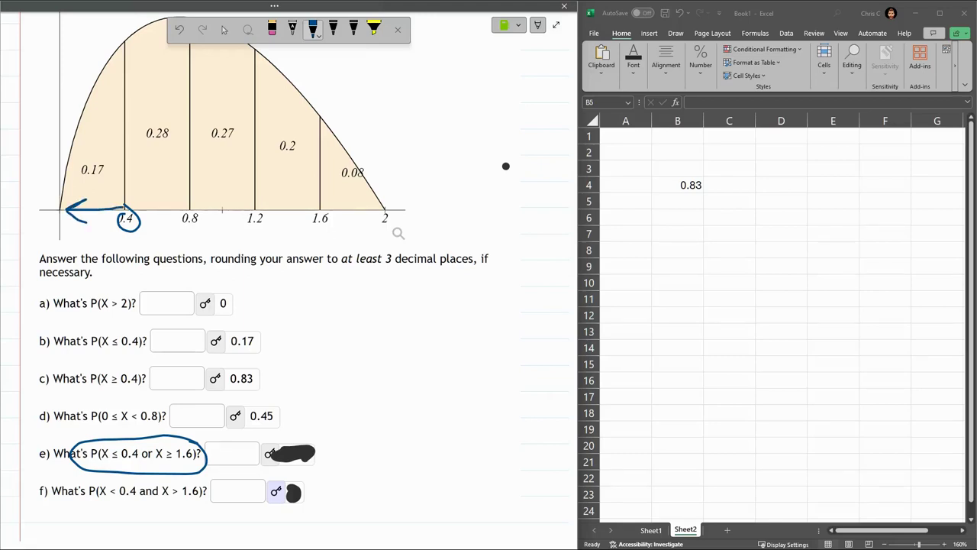
mouse_move(322, 207)
mouse_down()
mouse_move(306, 215)
mouse_move(381, 209)
mouse_move(366, 201)
mouse_move(376, 215)
mouse_up()
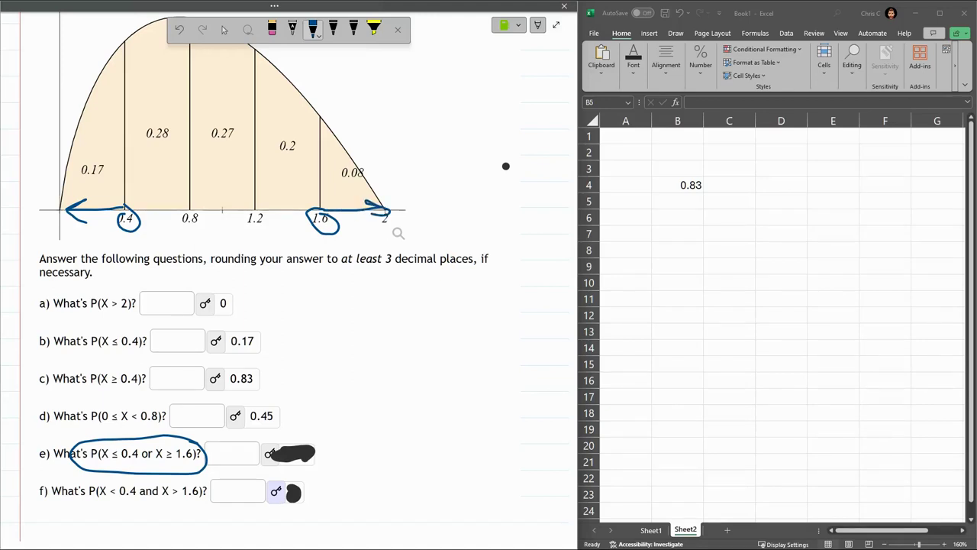
mouse_move(345, 159)
mouse_down()
mouse_move(328, 183)
mouse_move(365, 175)
mouse_move(356, 168)
mouse_move(331, 183)
mouse_move(353, 131)
mouse_move(340, 136)
mouse_up()
key(ctrl+z)
mouse_move(107, 139)
mouse_down()
mouse_move(60, 160)
mouse_move(130, 156)
mouse_move(114, 144)
mouse_up()
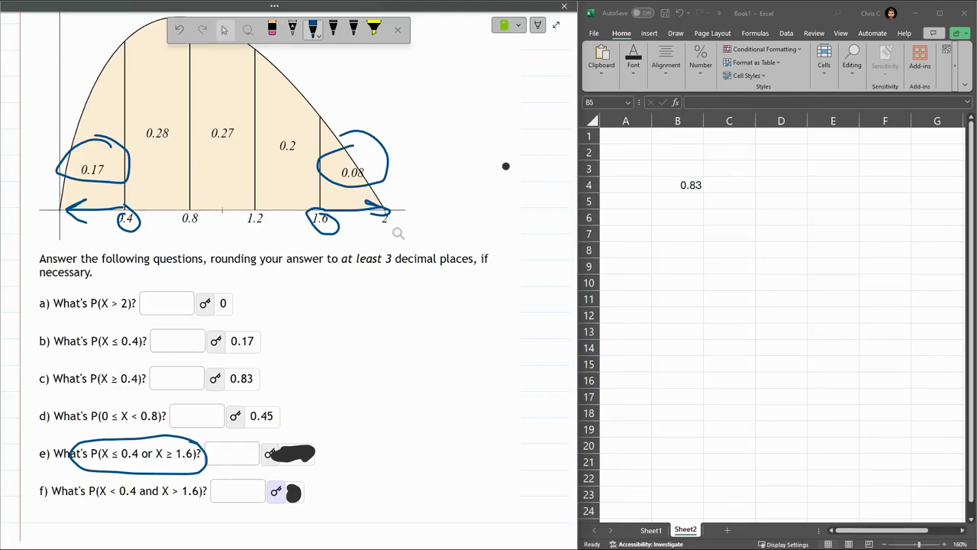
- Delete the black ink mark covering the answer to question e
click(225, 30)
click(292, 453)
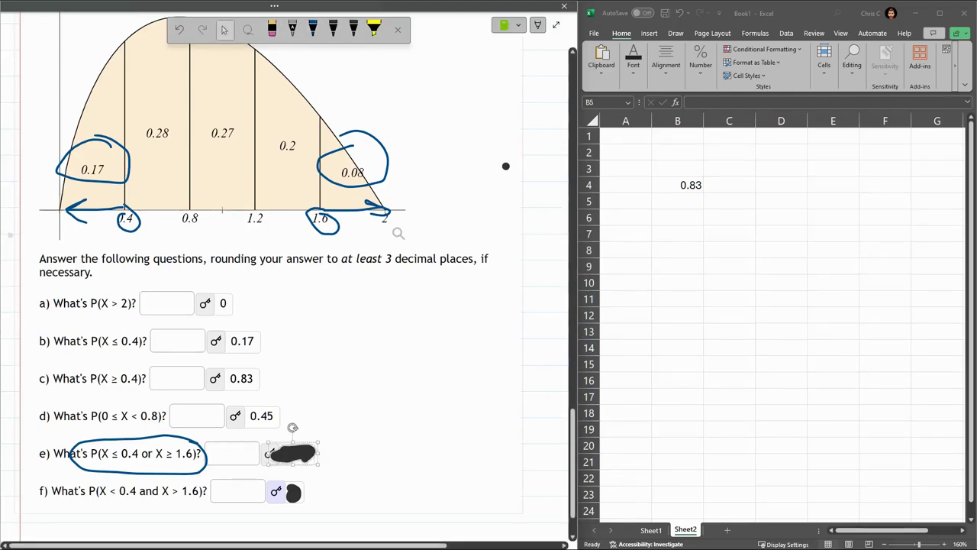
key(Delete)
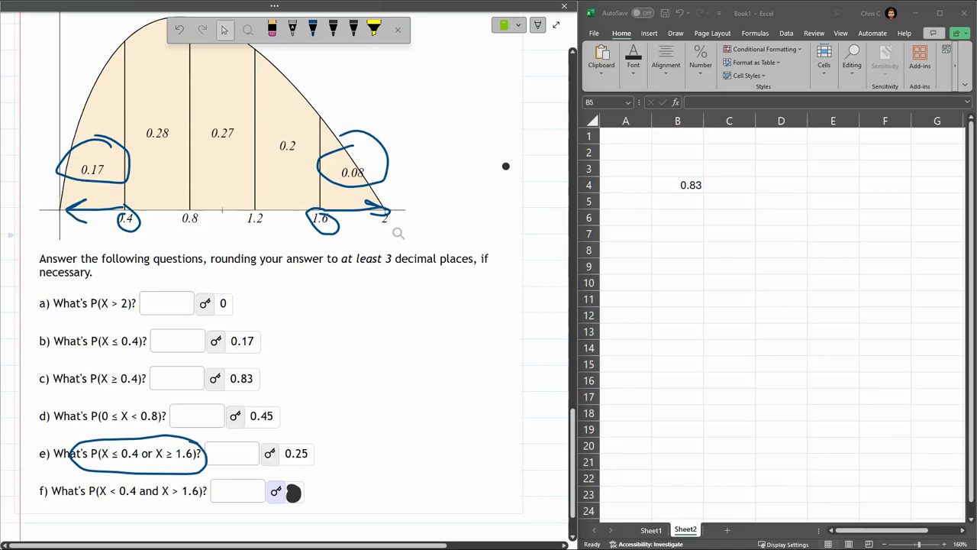
- Erase all blue ink from the graph and question e, and circle X < 0.4 and X > 1.6 in question f
click(272, 29)
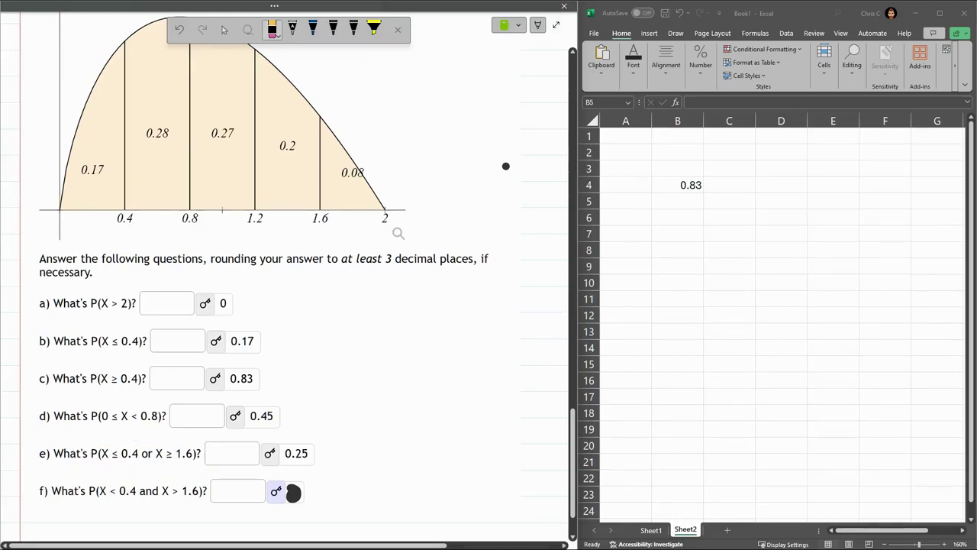
click(313, 29)
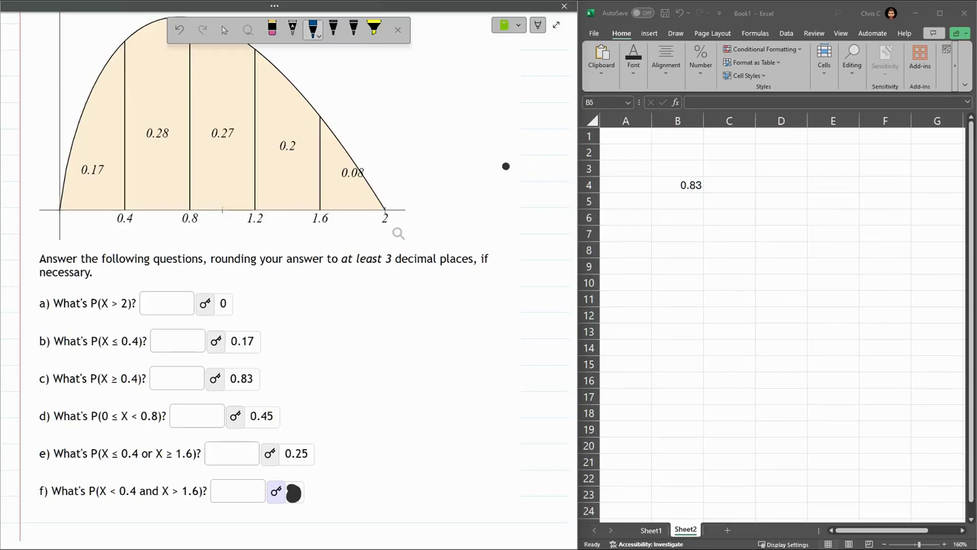
mouse_move(136, 479)
mouse_down()
mouse_move(92, 486)
mouse_move(129, 506)
mouse_move(139, 482)
mouse_move(210, 493)
mouse_move(182, 481)
mouse_up()
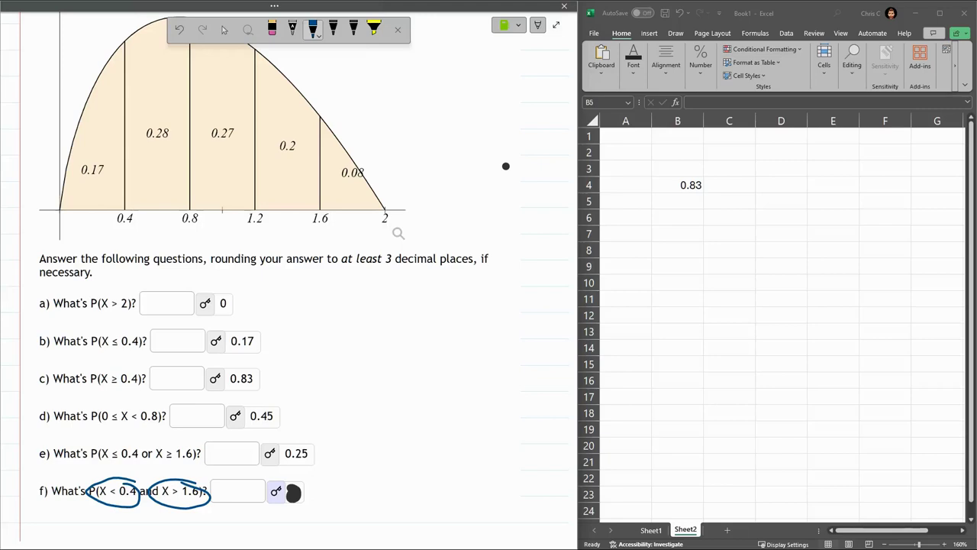
- Replace the two circles in question f with a blue circle around "and" and underlines beneath X < 0.4 and X > 1.6
click(273, 29)
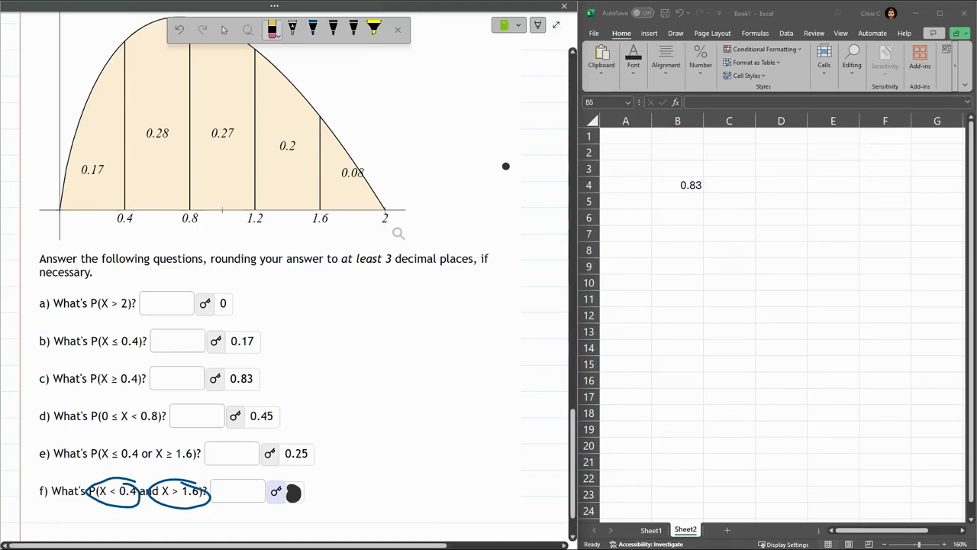
click(203, 502)
click(139, 499)
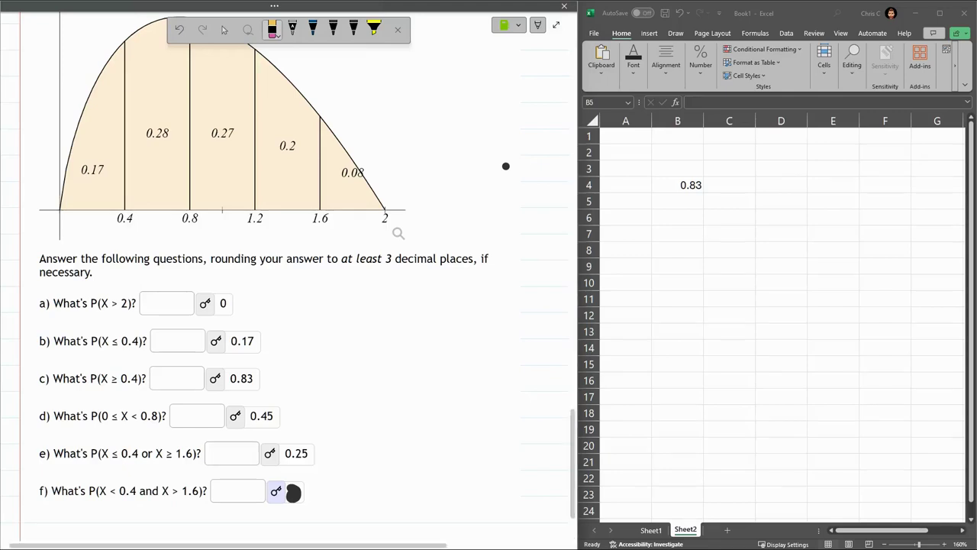
click(313, 29)
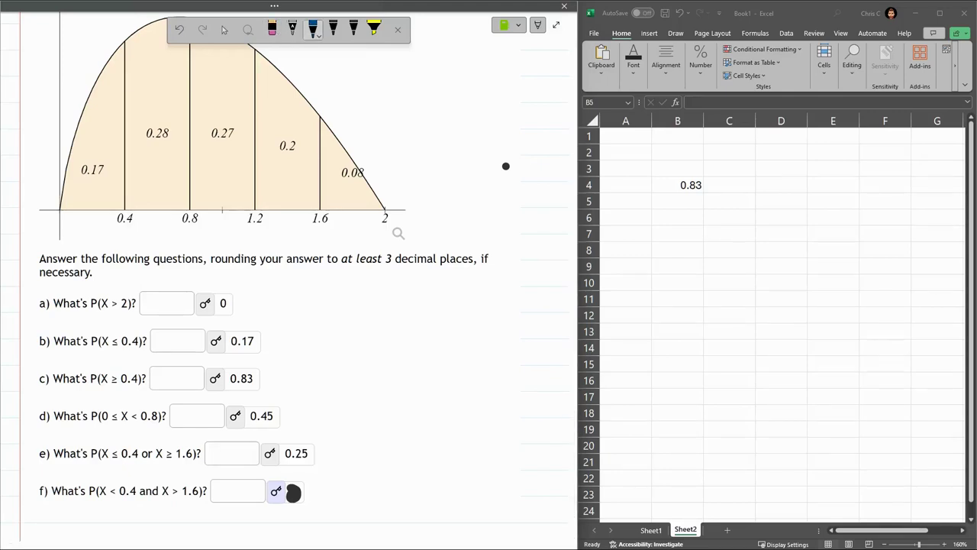
mouse_move(161, 482)
mouse_down()
mouse_move(139, 491)
mouse_move(162, 502)
mouse_move(158, 484)
mouse_up()
drag(97, 501, 200, 504)
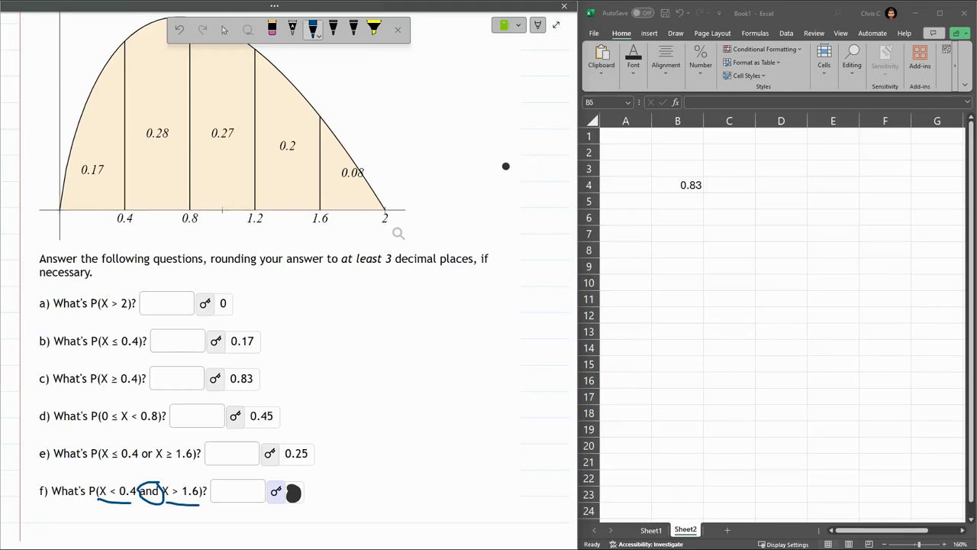
- Circle 0.4 and 1.6 on the graph's axis in blue, and delete the black ink mark covering the answer to question f
mouse_move(126, 211)
mouse_down()
mouse_move(130, 226)
mouse_move(116, 206)
mouse_up()
drag(307, 203, 336, 209)
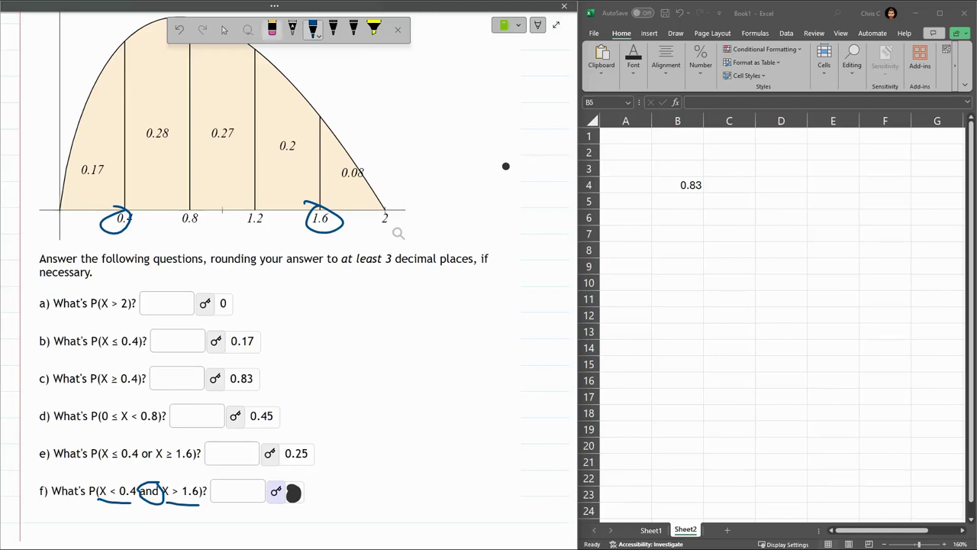
click(224, 29)
click(293, 493)
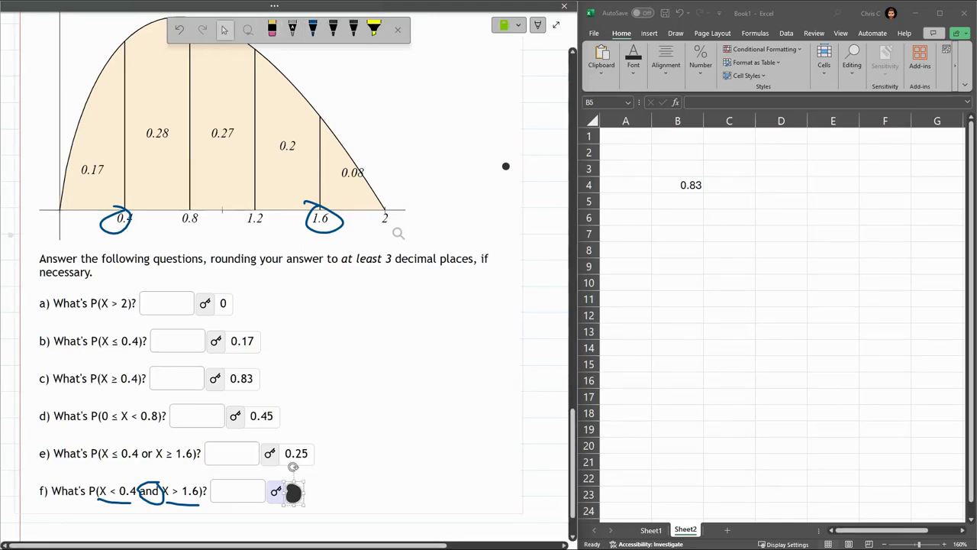
key(Delete)
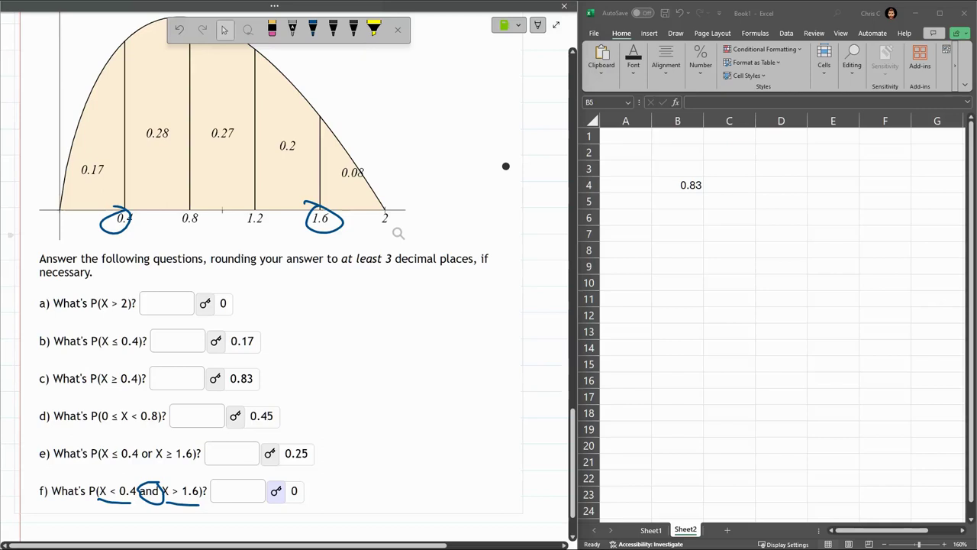
- Draw a blue line below the axis from 0.4 to 1.6, and loop around the areas 0.28, 0.27 and 0.2
click(312, 29)
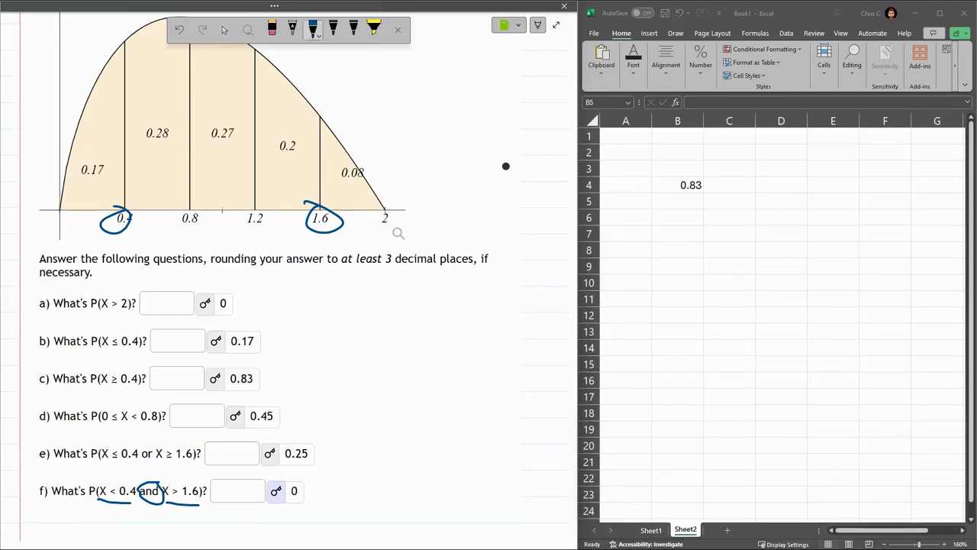
drag(128, 225, 304, 226)
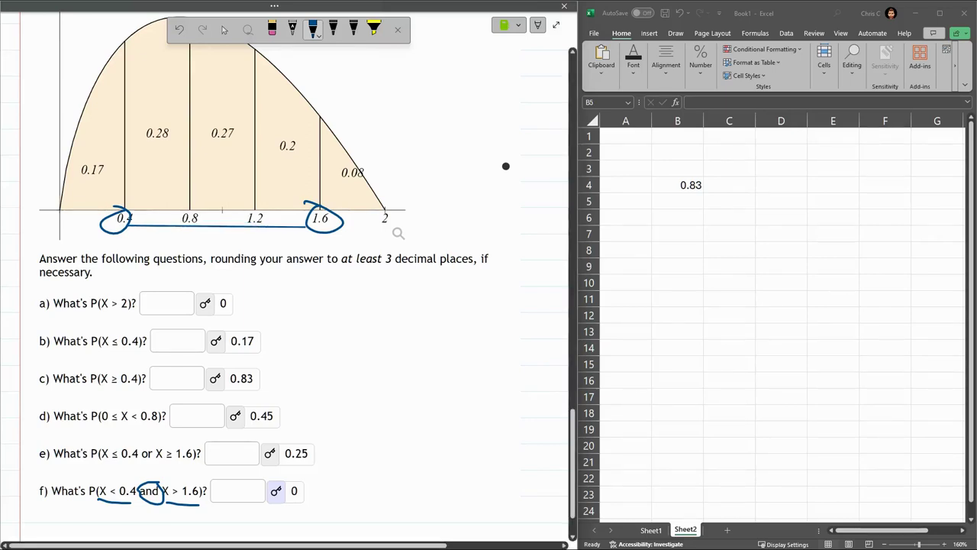
mouse_move(309, 147)
mouse_down()
mouse_move(236, 100)
mouse_move(142, 146)
mouse_move(311, 164)
mouse_up()
drag(304, 125, 311, 164)
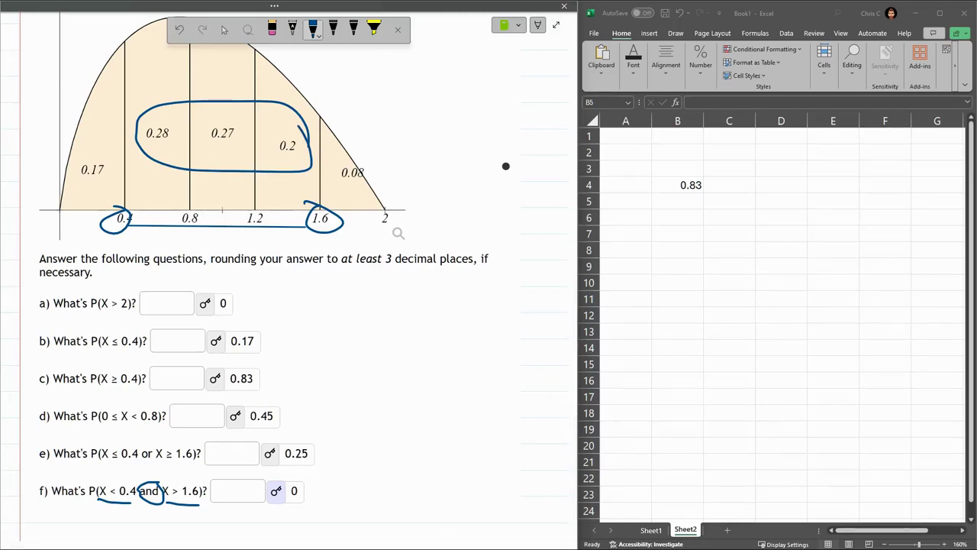
- Circle the expression in question d in blue, and erase the area loop and the circles around 0.4 and 1.6 on the graph
mouse_move(162, 411)
mouse_down()
mouse_move(82, 417)
mouse_move(167, 425)
mouse_move(154, 409)
mouse_up()
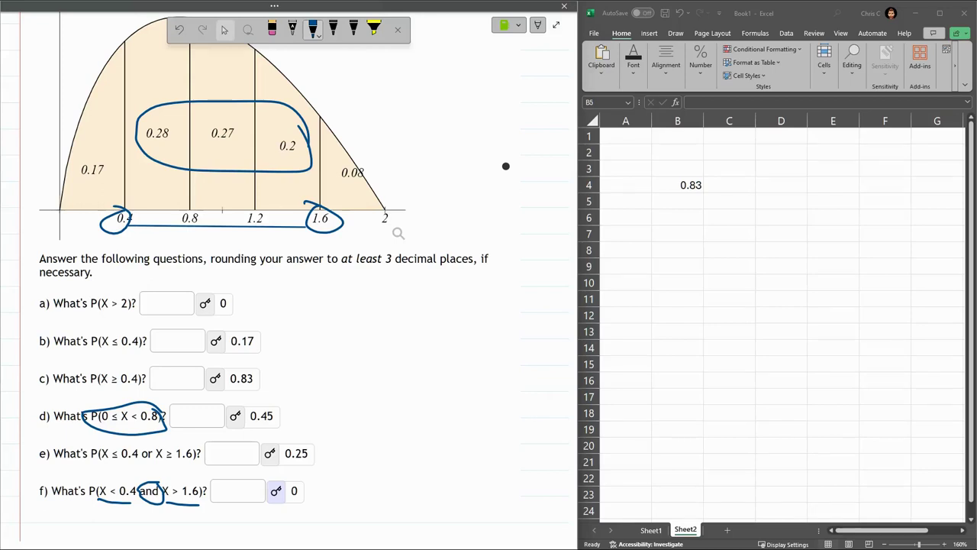
click(273, 29)
drag(153, 111, 114, 209)
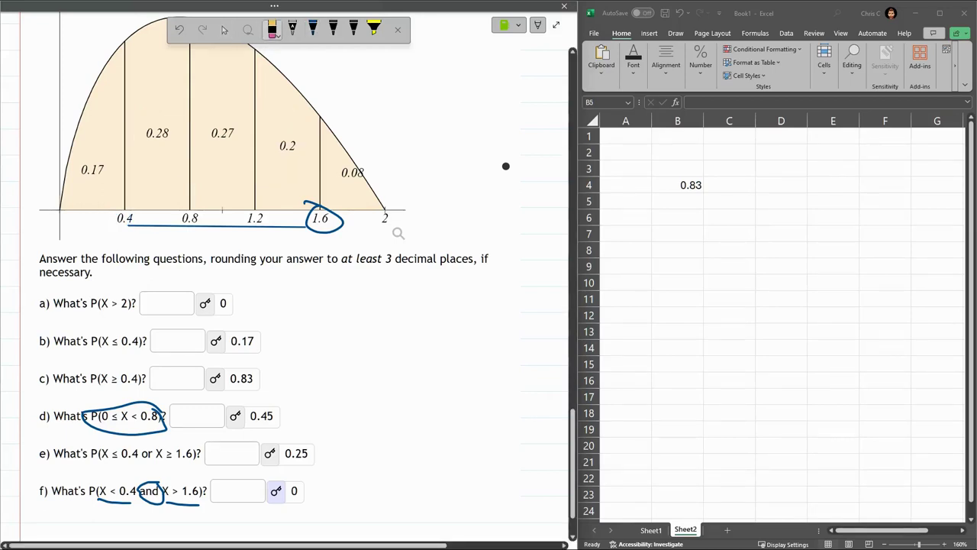
click(342, 221)
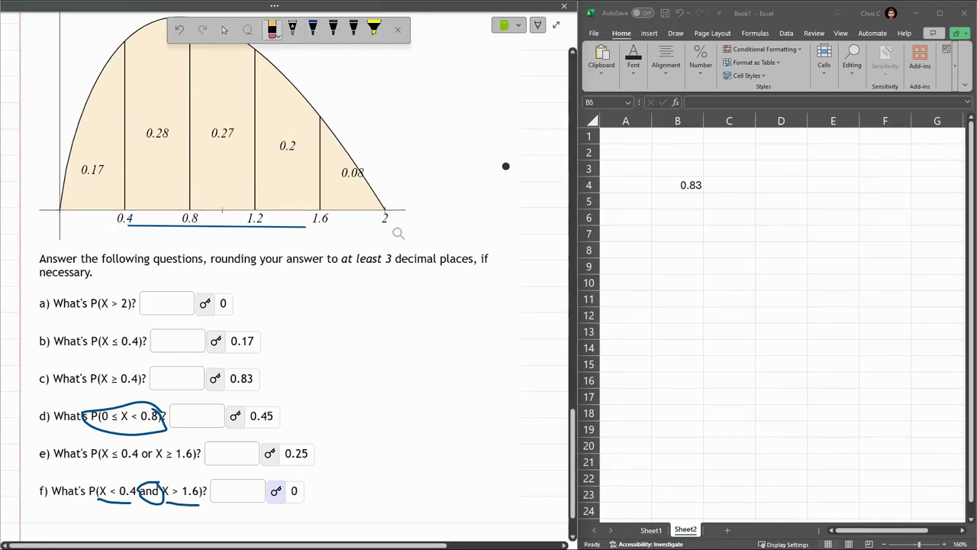